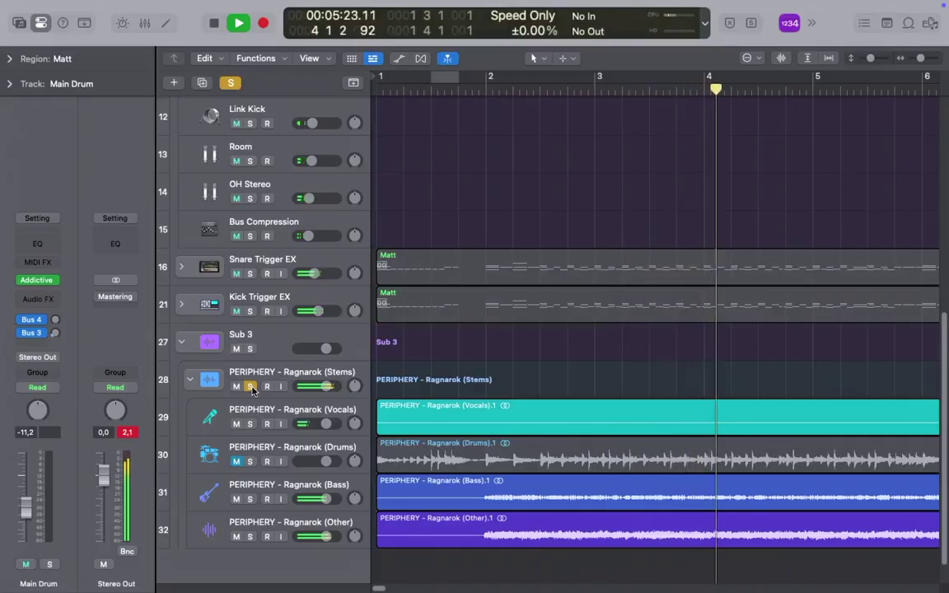
# Turn off solo on the PERIPHERY - Ragnarok (Stems) track so the drum tracks play with it
pyautogui.click(250, 386)
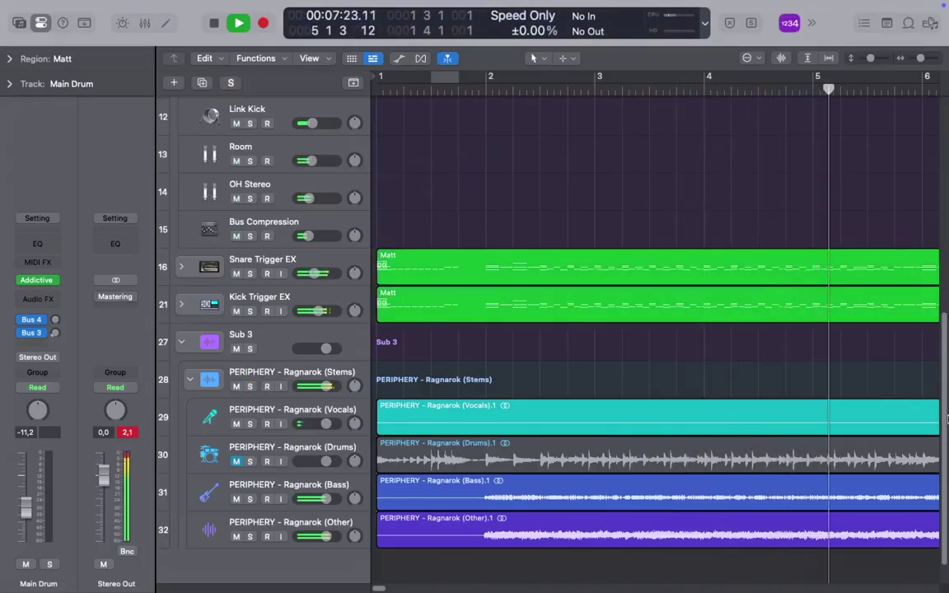
# Examine the Kick track's Channel EQ and Compressor settings, switching the compressor display to its graph view
pyautogui.moveTo(945, 402); pyautogui.dragTo(946, 246)
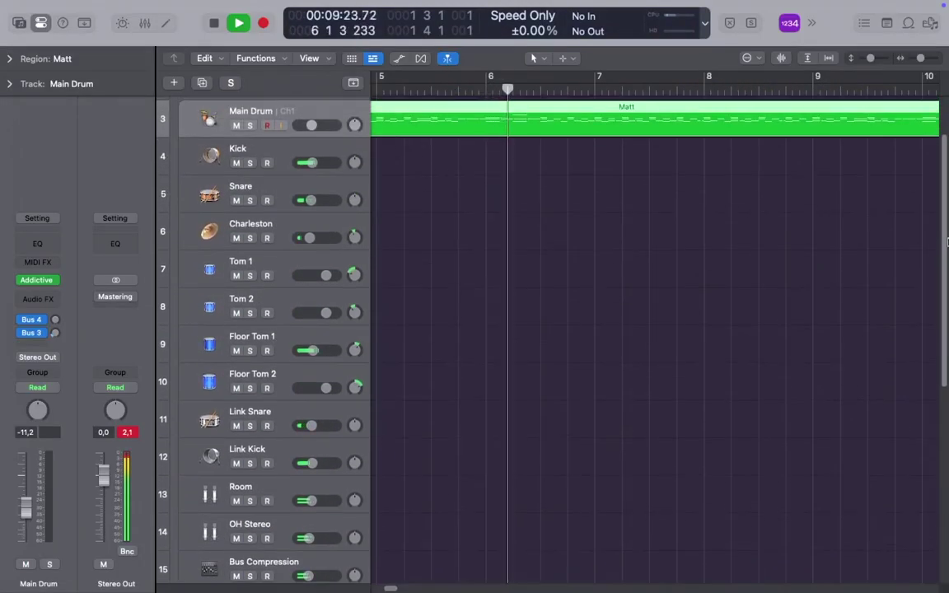
pyautogui.click(266, 163)
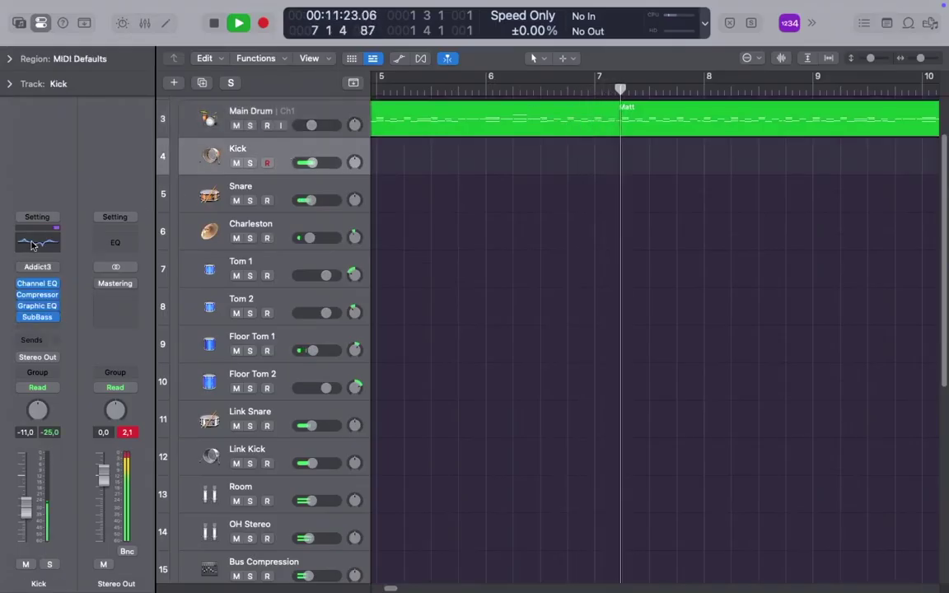
pyautogui.click(37, 283)
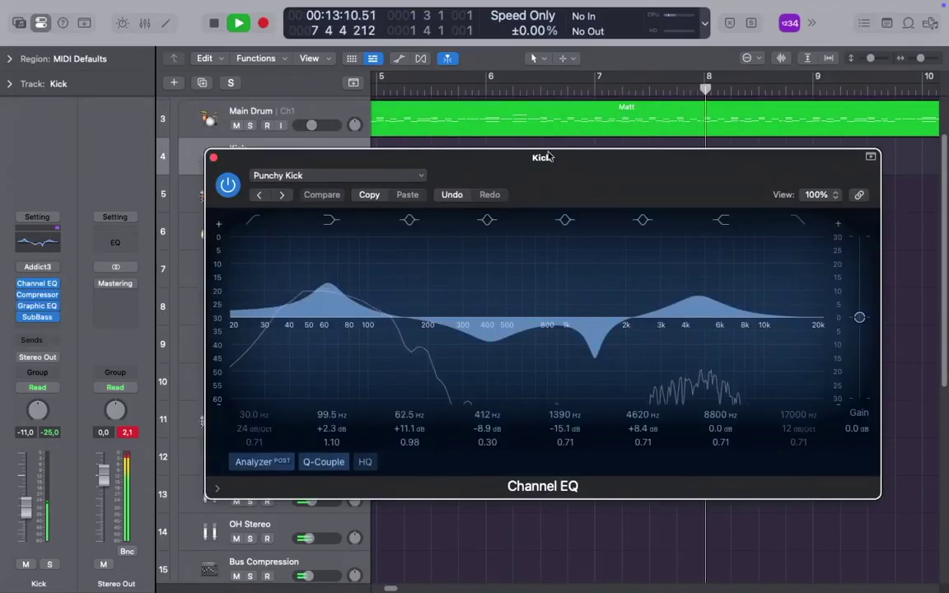
pyautogui.click(214, 157)
pyautogui.click(37, 294)
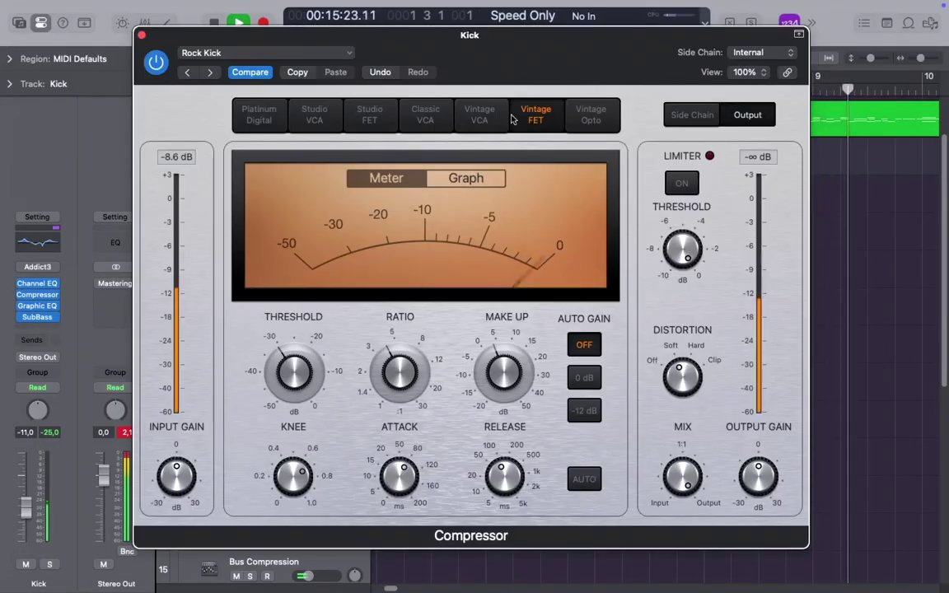
pyautogui.click(467, 179)
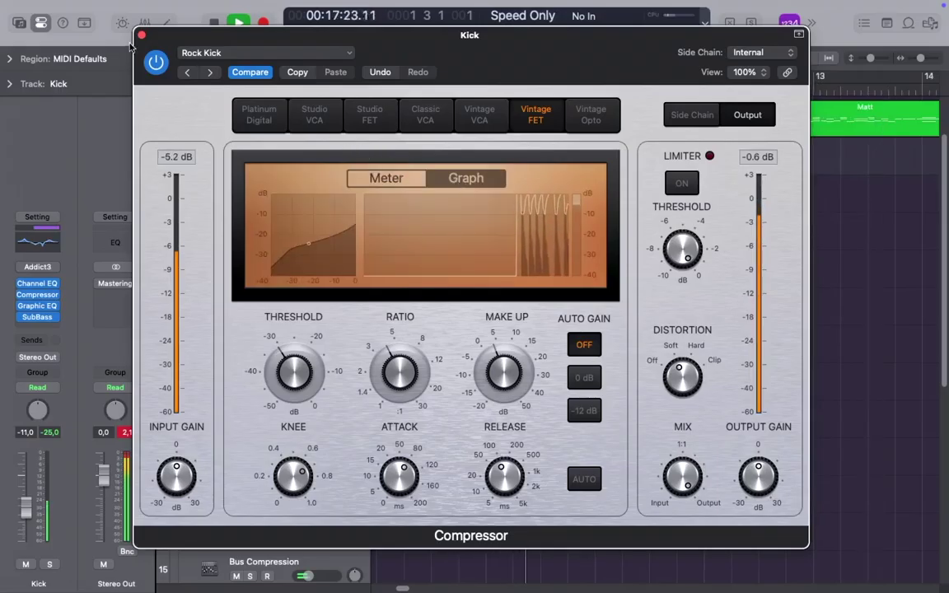
pyautogui.press('super+w')
# Examine the Channel EQ and Compressor settings on the Snare track while the song plays
pyautogui.click(280, 186)
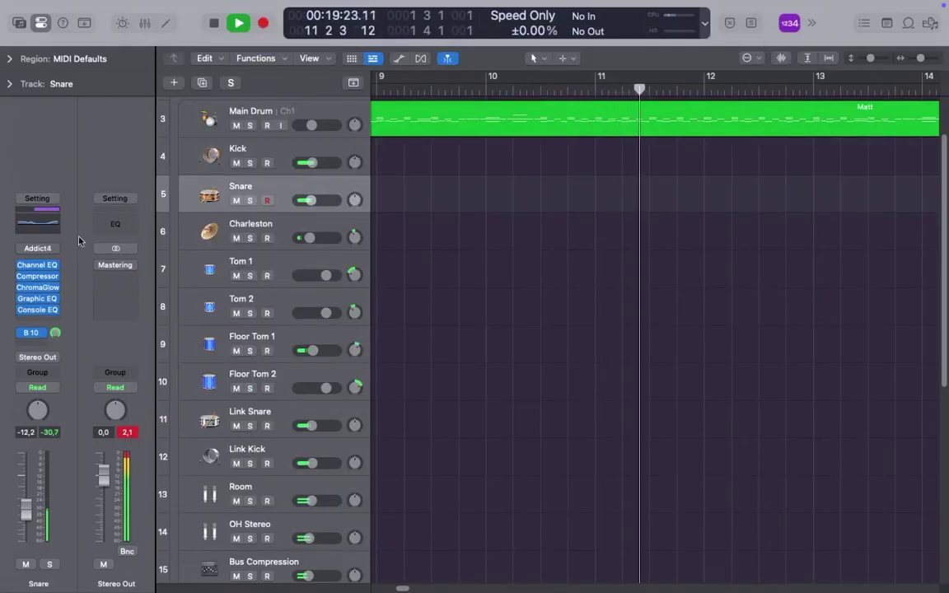
pyautogui.click(46, 216)
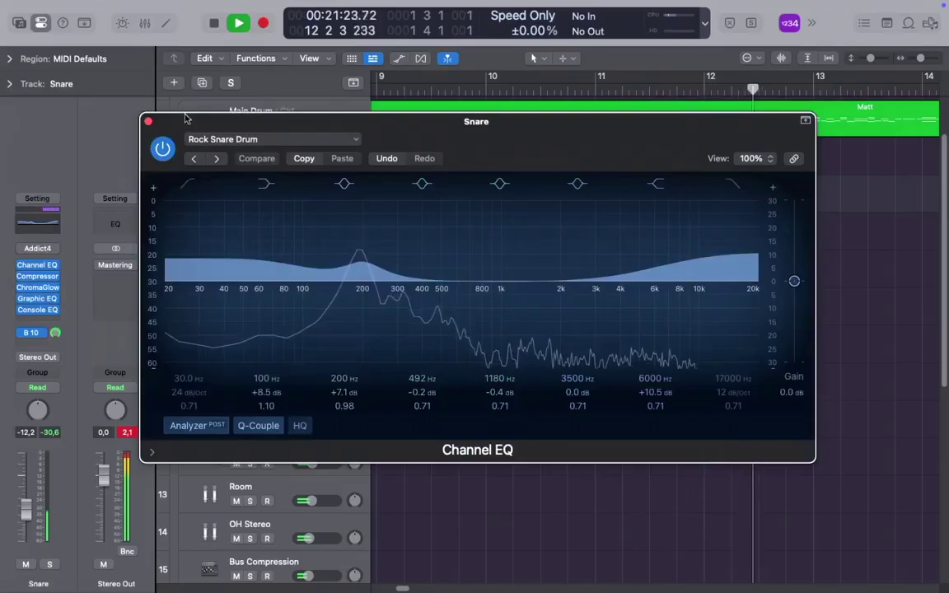
pyautogui.click(39, 214)
pyautogui.click(37, 276)
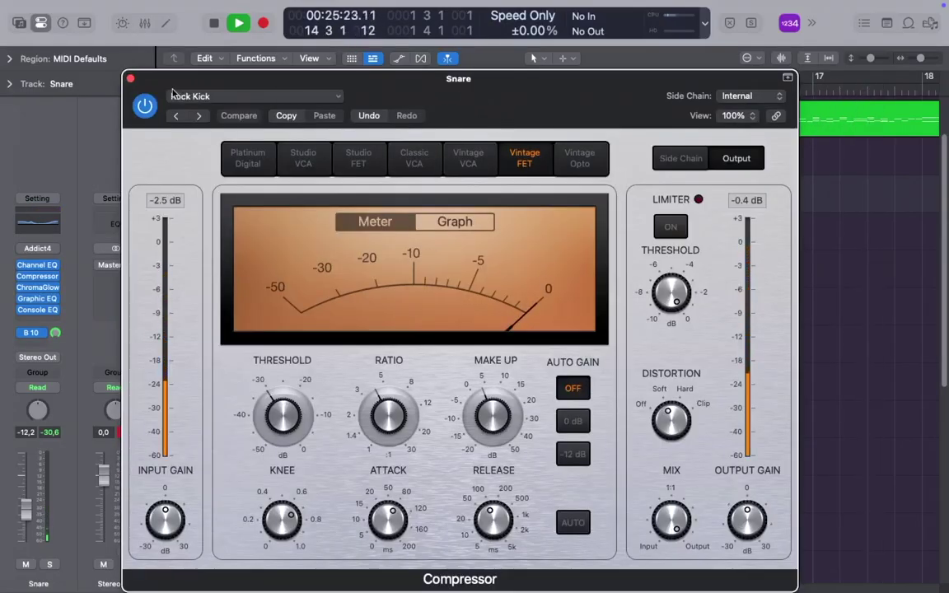
pyautogui.click(130, 79)
# Examine the Channel EQ and Compressor settings on the Charleston track
pyautogui.press('Down')
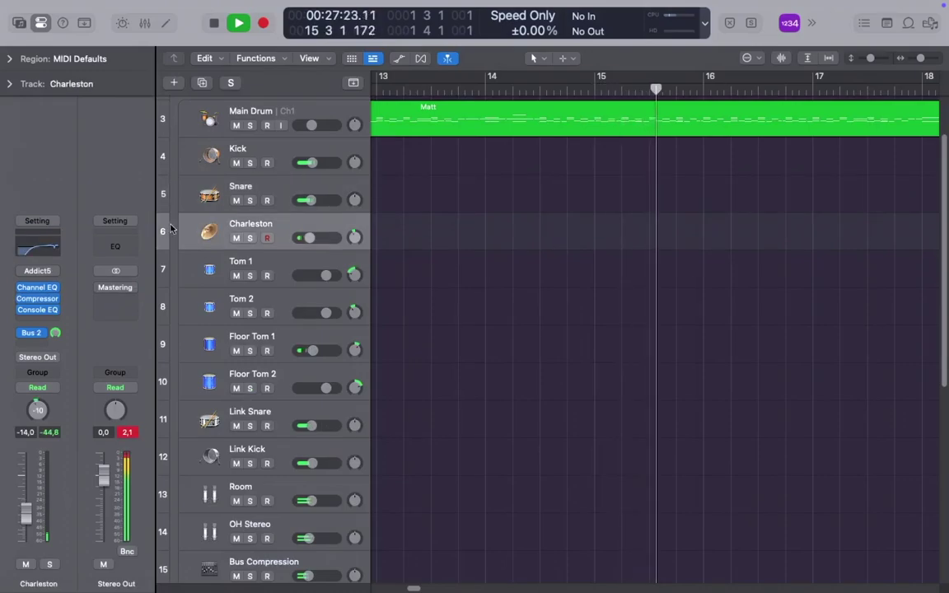
pyautogui.click(39, 249)
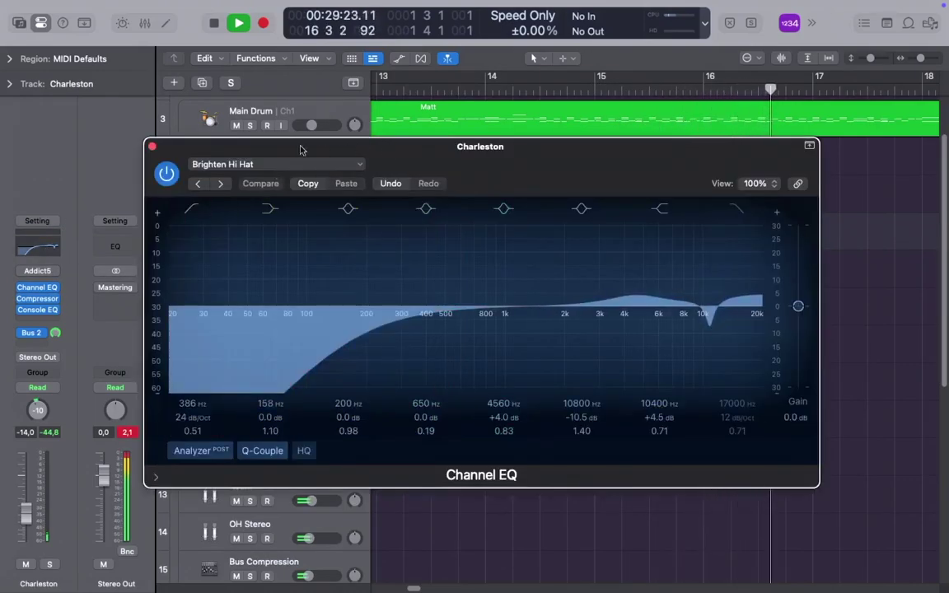
pyautogui.click(151, 147)
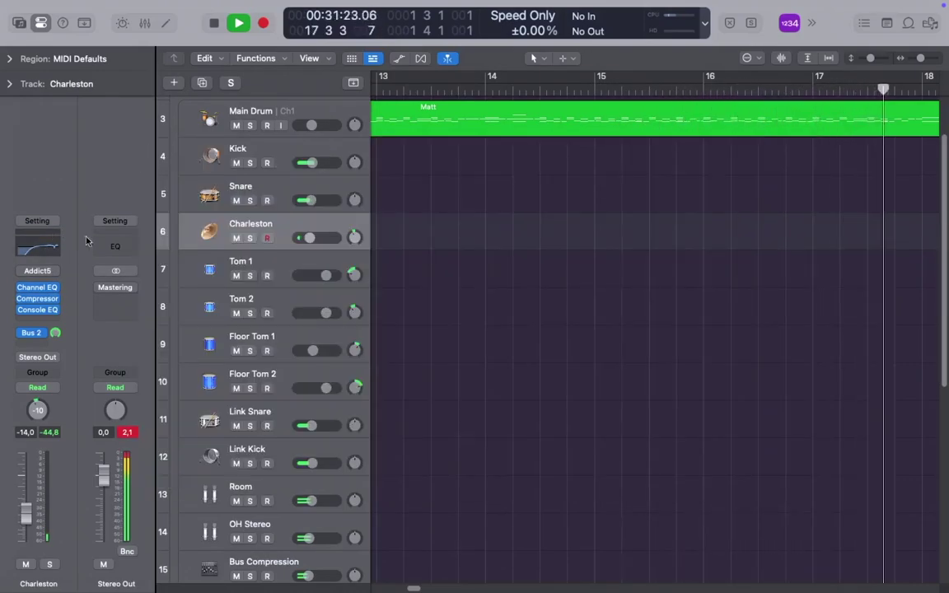
pyautogui.click(37, 298)
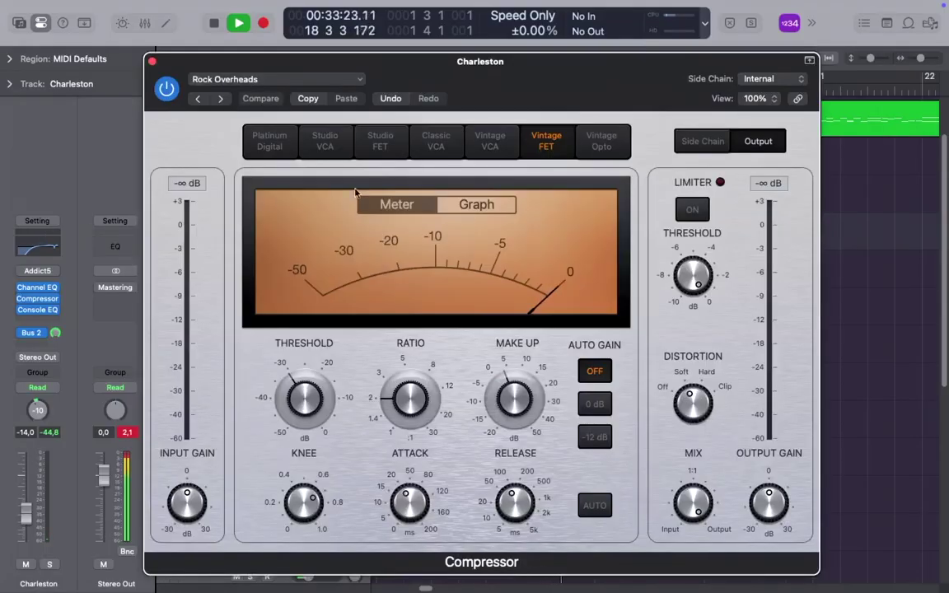
pyautogui.click(153, 62)
# Examine the Channel EQ and Compressor settings on the Tom 1 track
pyautogui.click(286, 265)
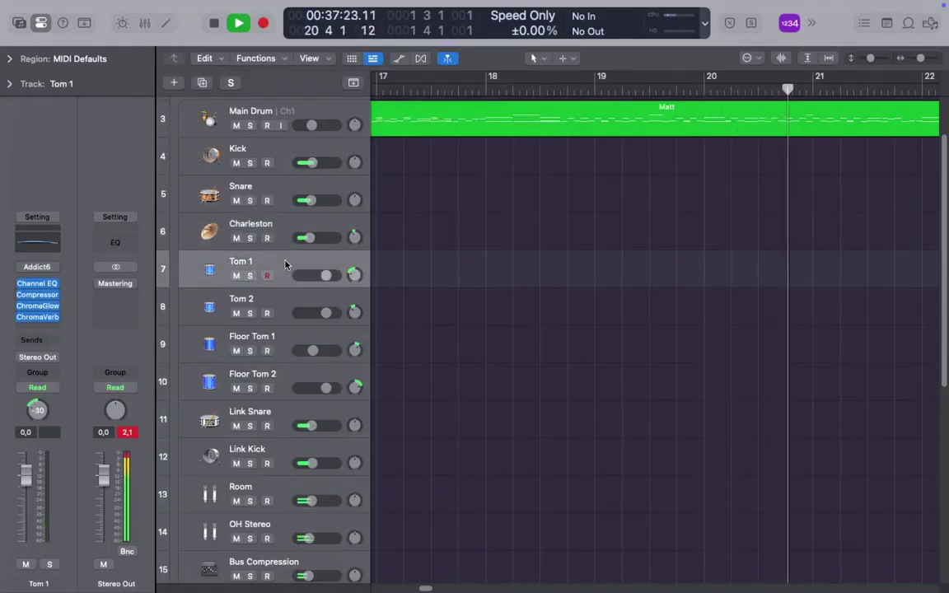
pyautogui.click(56, 243)
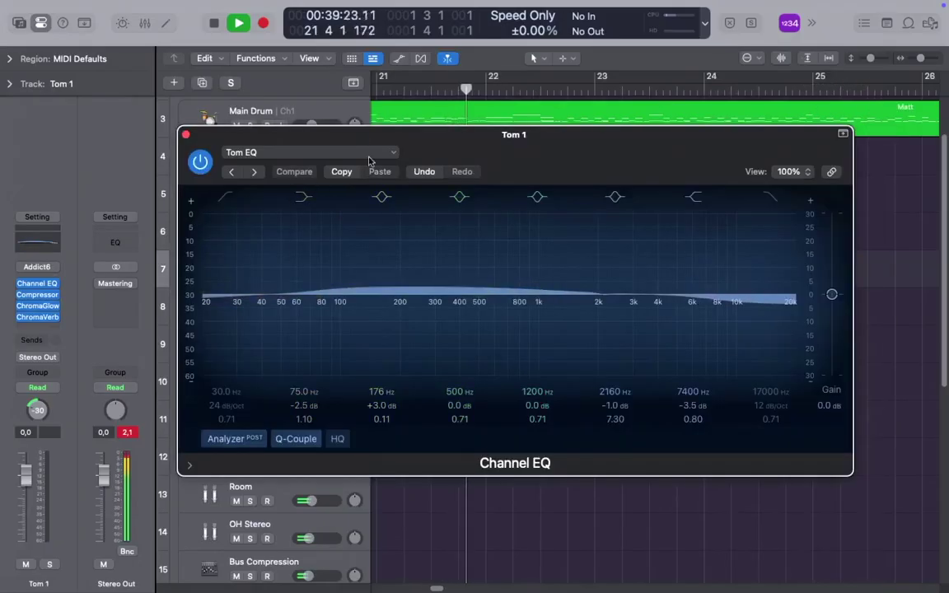
pyautogui.click(187, 134)
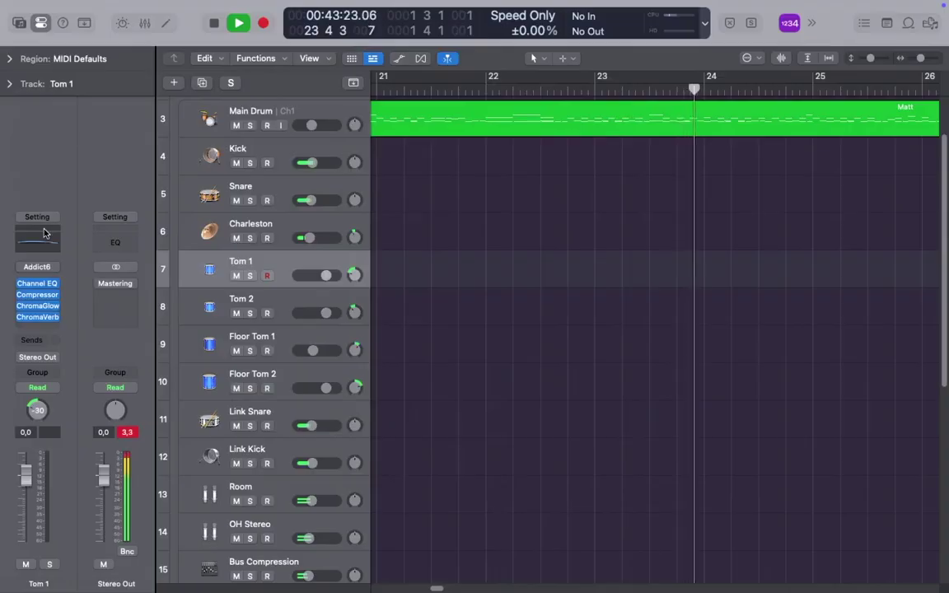
pyautogui.press('v')
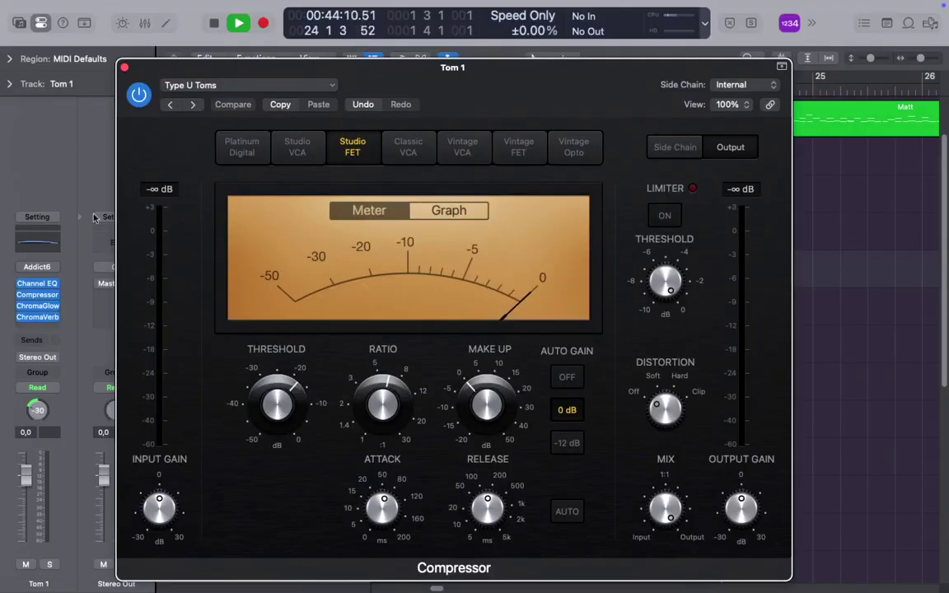
pyautogui.click(125, 69)
# Move past Tom 2 to the Floor Tom 1 track and examine its Channel EQ and Compressor settings
pyautogui.click(288, 306)
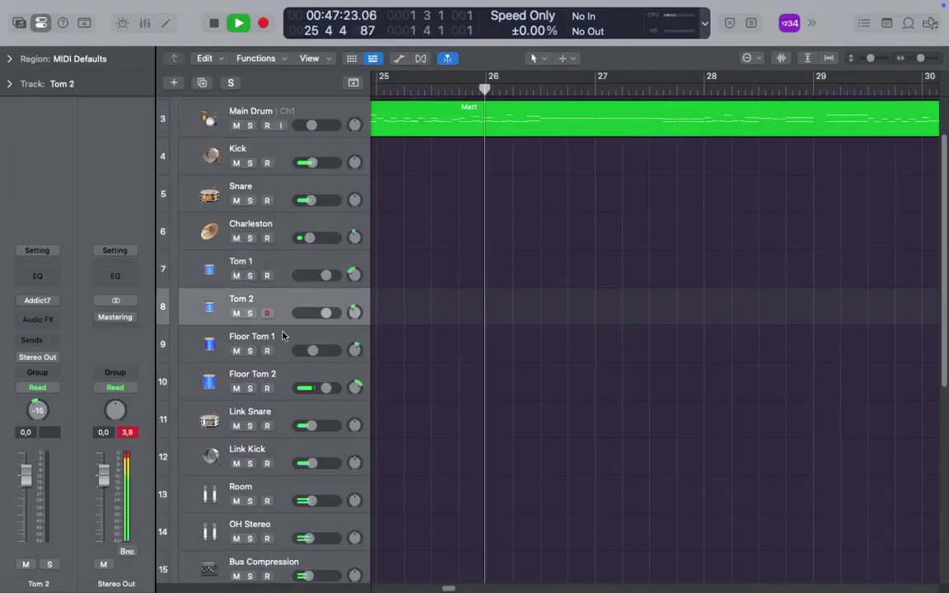
pyautogui.click(282, 336)
pyautogui.click(37, 230)
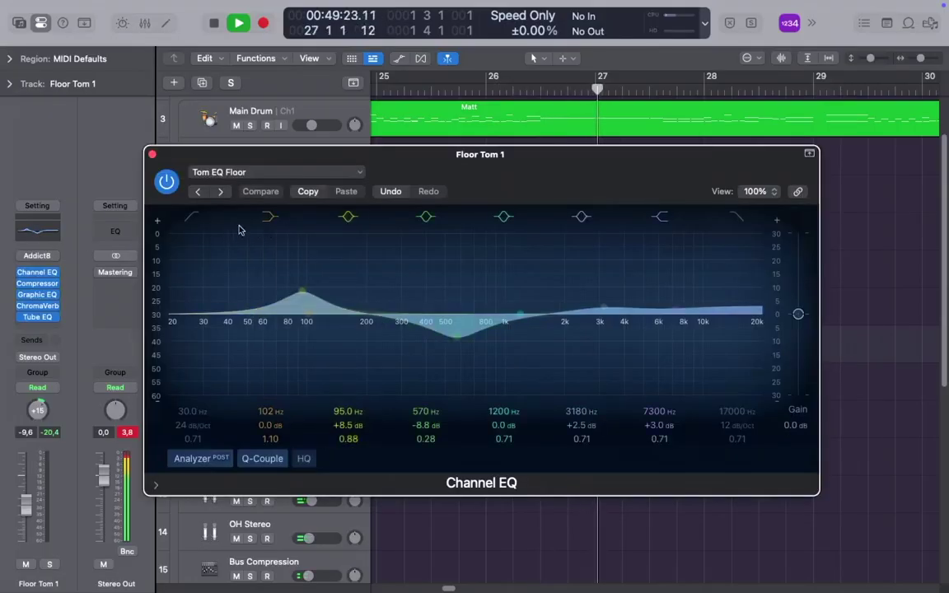
pyautogui.click(152, 154)
pyautogui.click(37, 283)
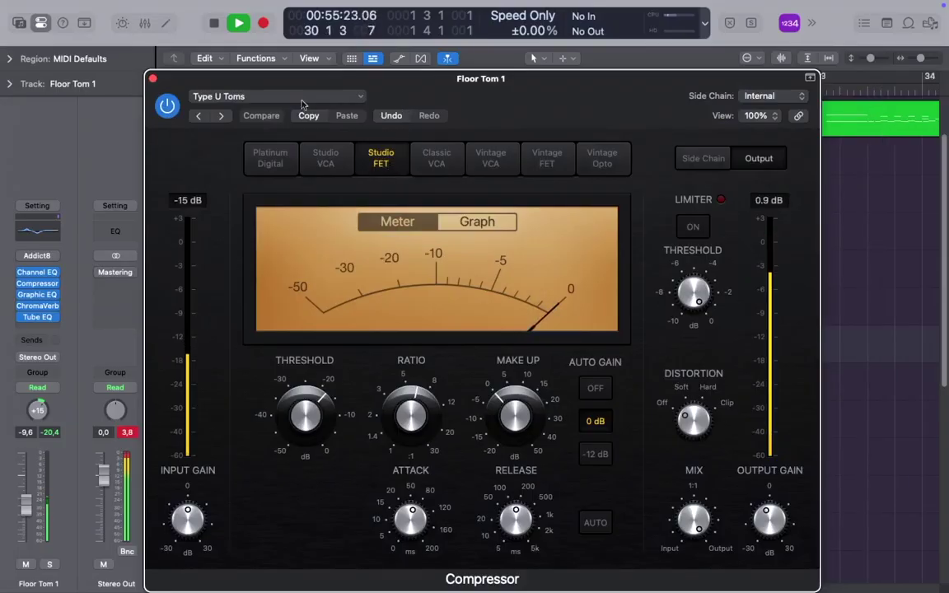
pyautogui.click(152, 78)
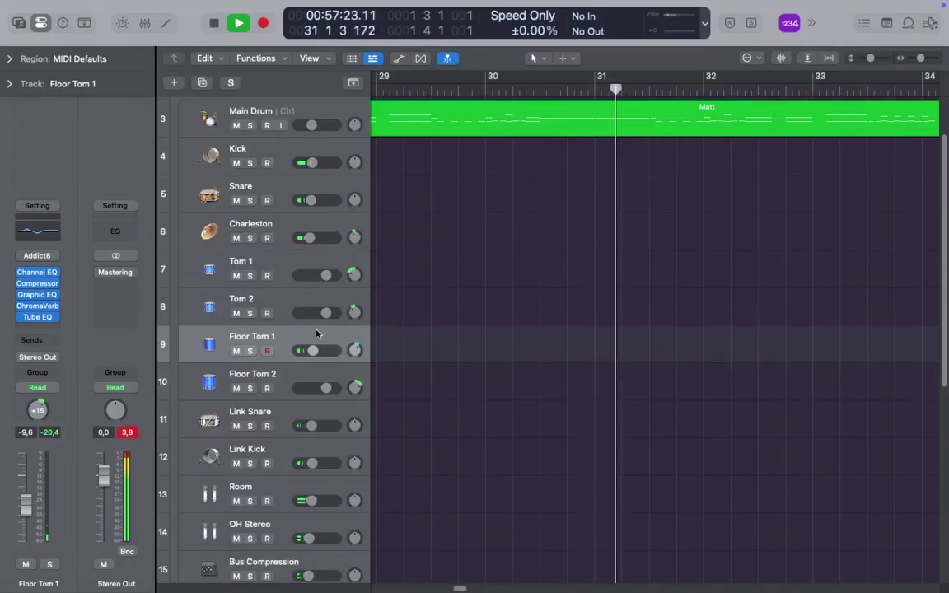
# Examine the remaining Floor Tom 1 effects: the Graphic EQ, ChromaVerb and Vintage Tube EQ
pyautogui.click(38, 294)
pyautogui.click(148, 160)
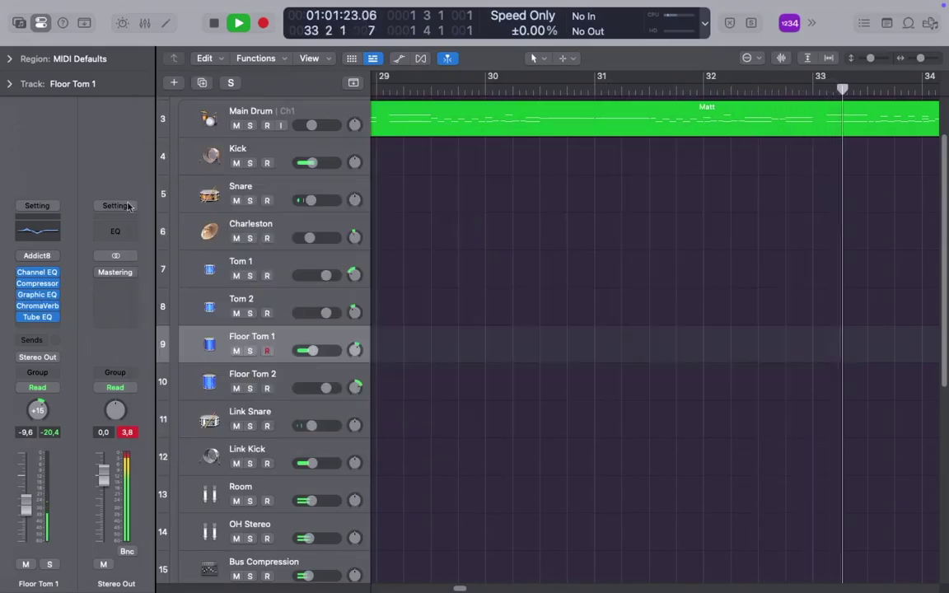
pyautogui.click(37, 305)
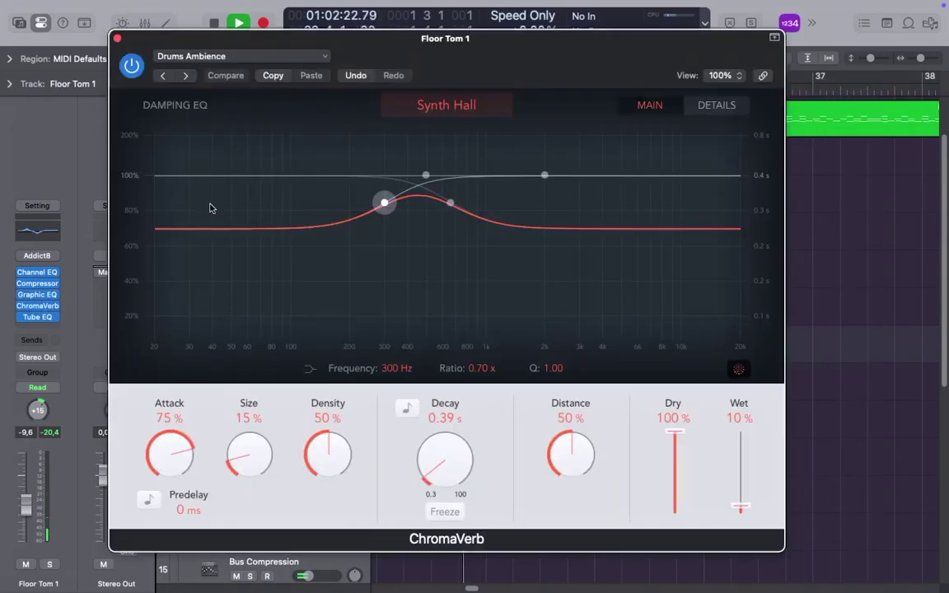
pyautogui.click(118, 39)
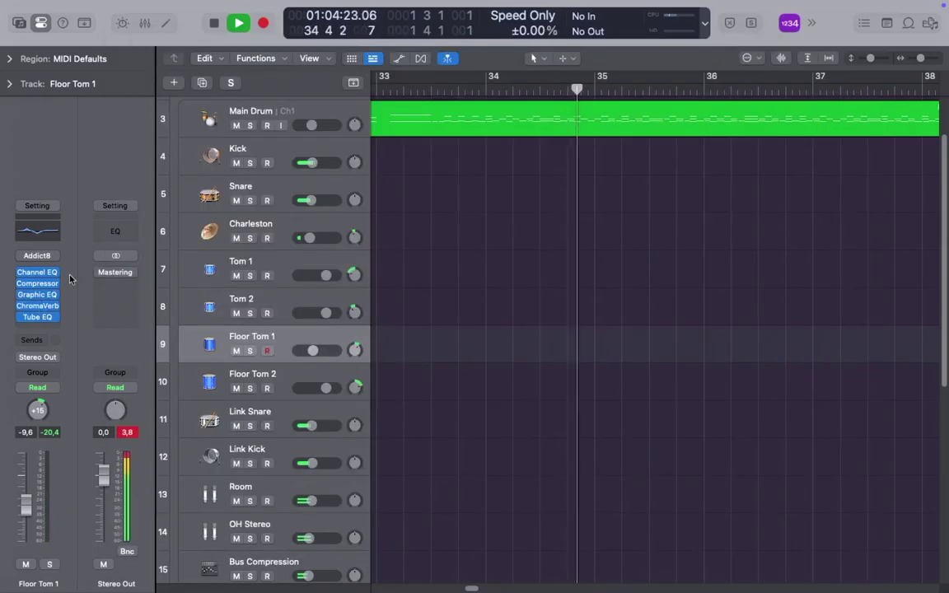
pyautogui.click(39, 317)
pyautogui.moveTo(595, 110); pyautogui.dragTo(505, 97)
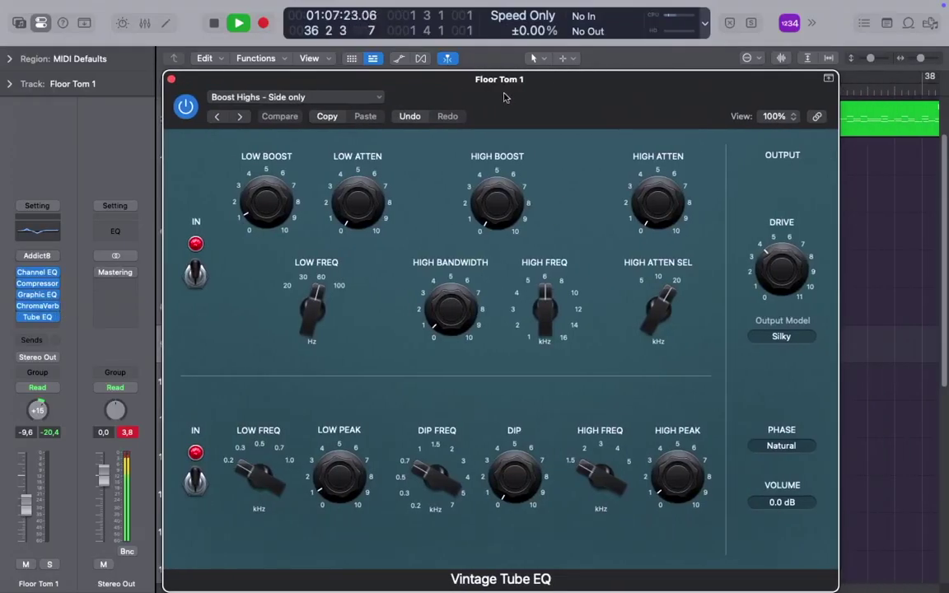
pyautogui.click(170, 80)
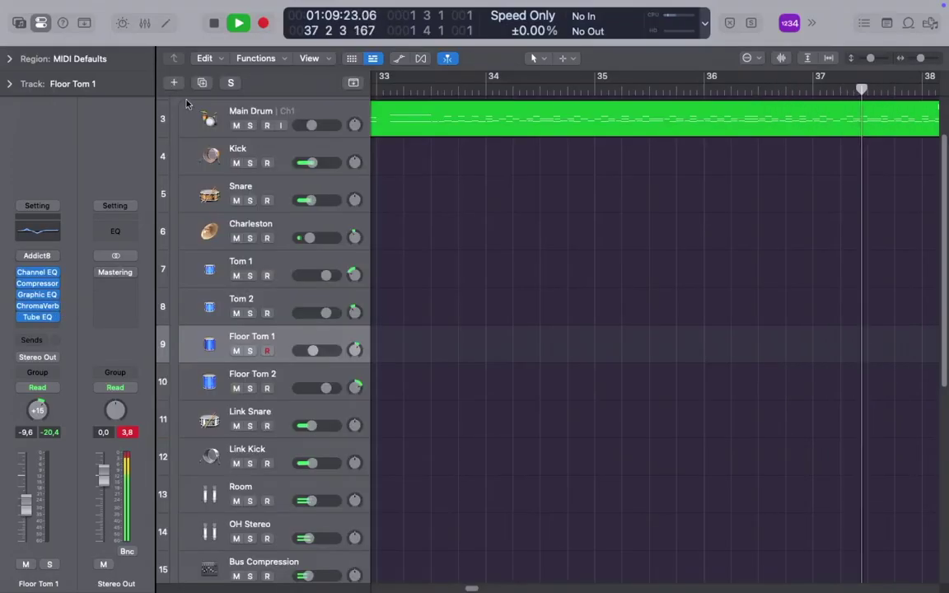
# Move past Floor Tom 2 to the Link Snare track and examine its Channel EQ and Compressor settings
pyautogui.click(281, 395)
pyautogui.click(283, 427)
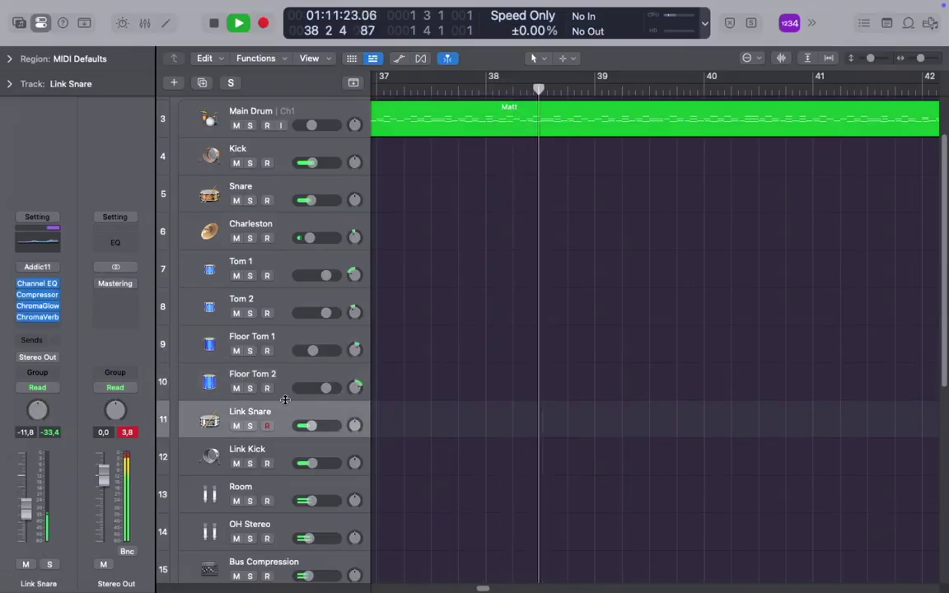
pyautogui.click(37, 283)
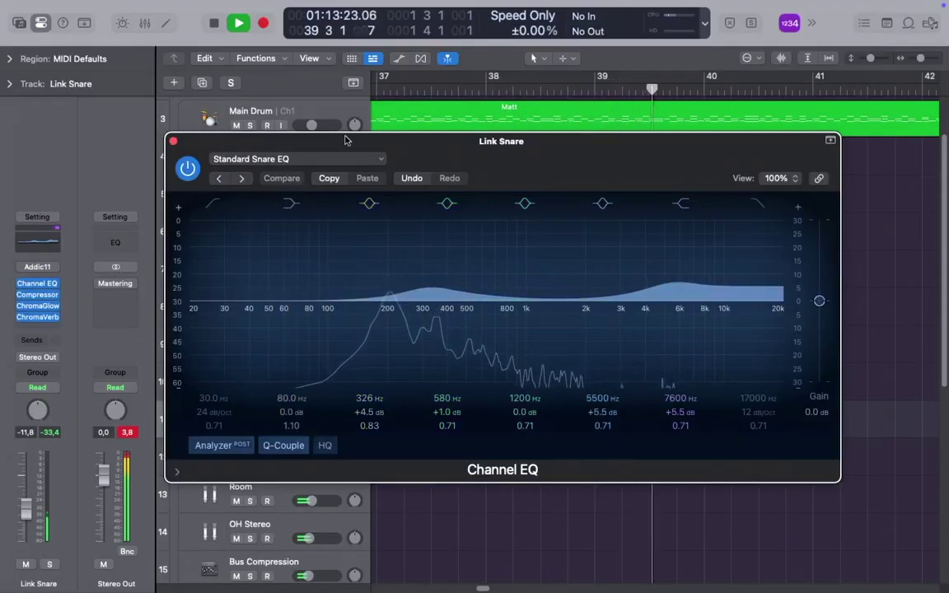
pyautogui.click(174, 142)
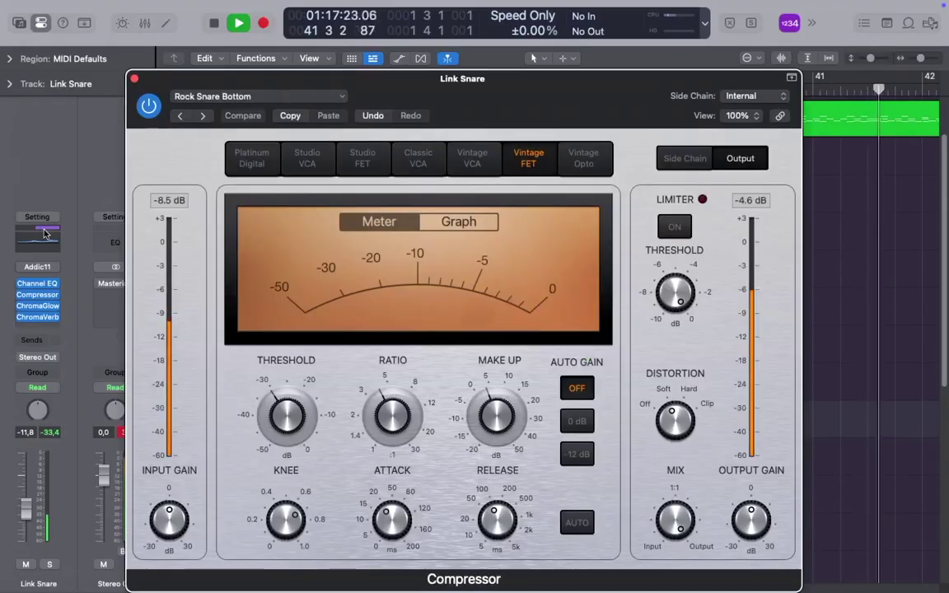
pyautogui.click(135, 79)
# Examine the Channel EQ and Compressor settings on the Link Kick track
pyautogui.click(270, 453)
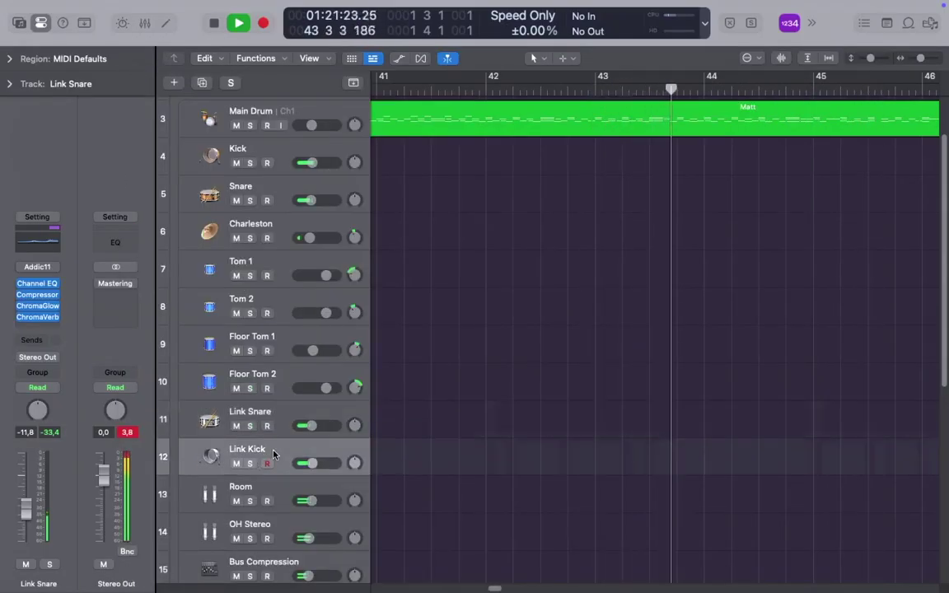
pyautogui.click(45, 243)
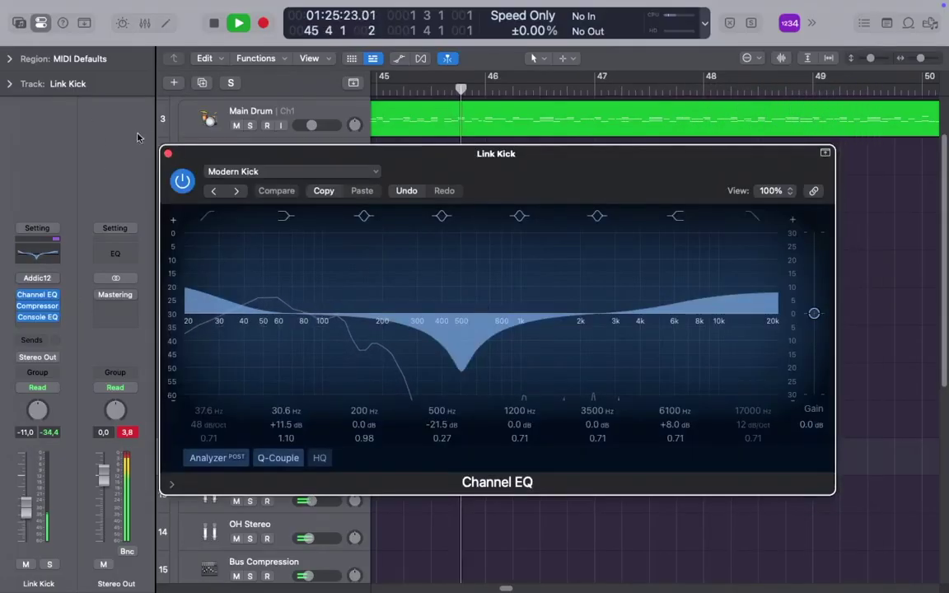
pyautogui.click(169, 155)
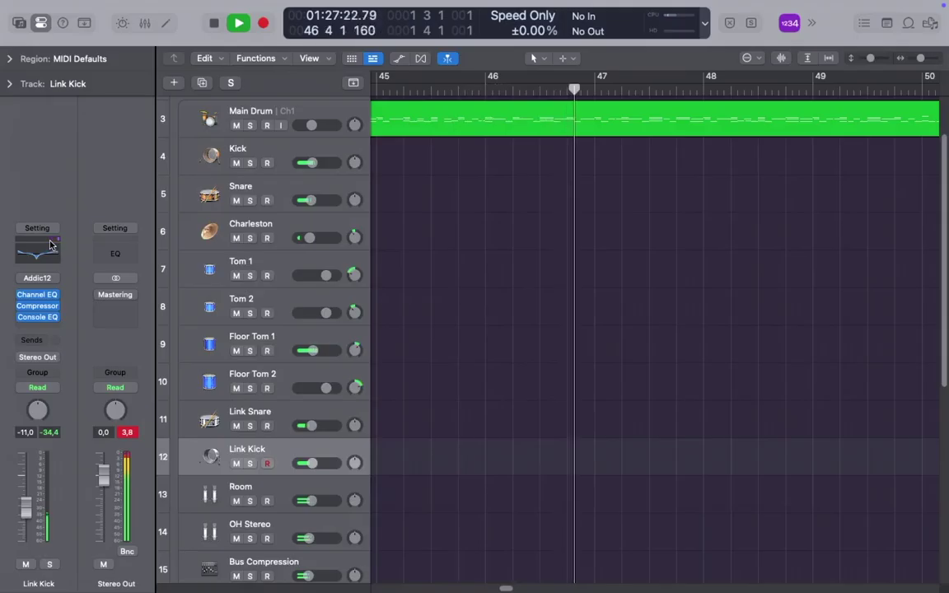
pyautogui.click(37, 305)
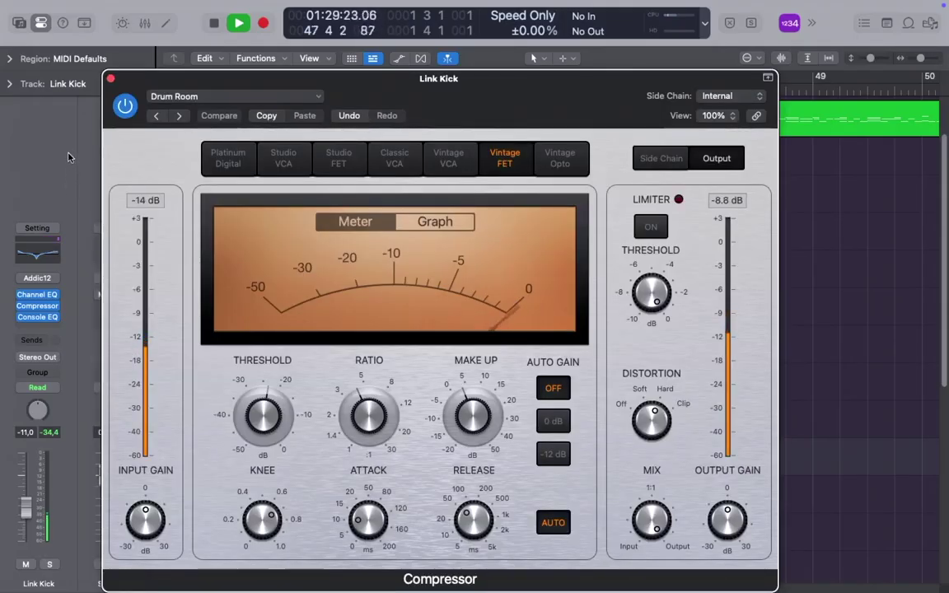
pyautogui.click(111, 80)
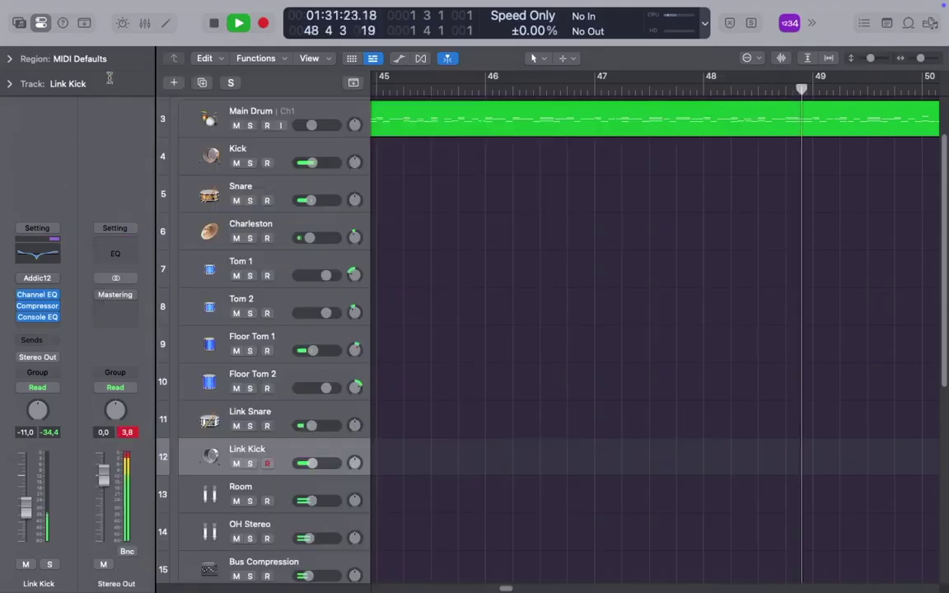
# Examine the Room track's Channel EQ and Compressor settings, switching the Compressor display to Graph
pyautogui.press('Down')
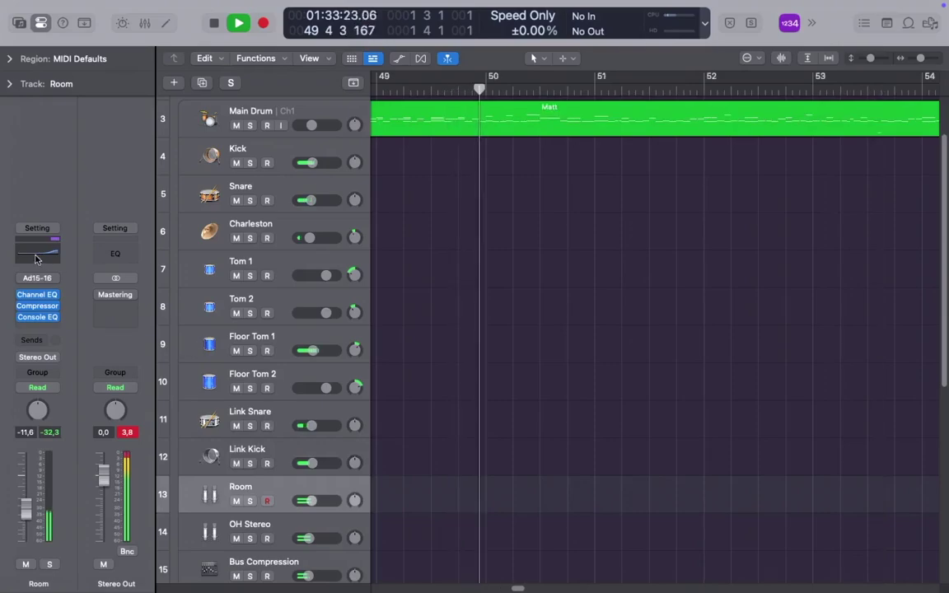
pyautogui.click(37, 294)
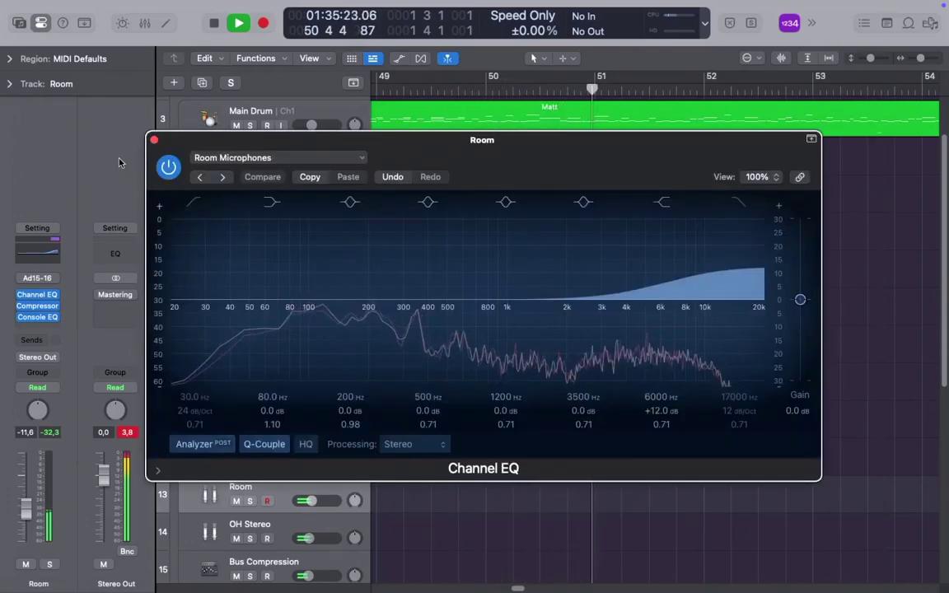
pyautogui.press('super+w')
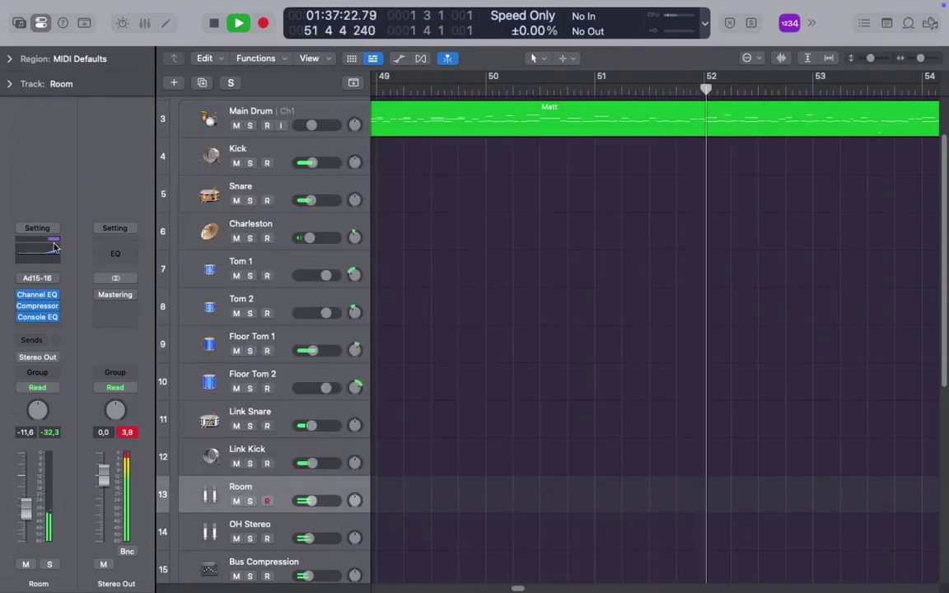
pyautogui.click(37, 306)
pyautogui.moveTo(528, 132); pyautogui.dragTo(388, 115)
pyautogui.click(480, 206)
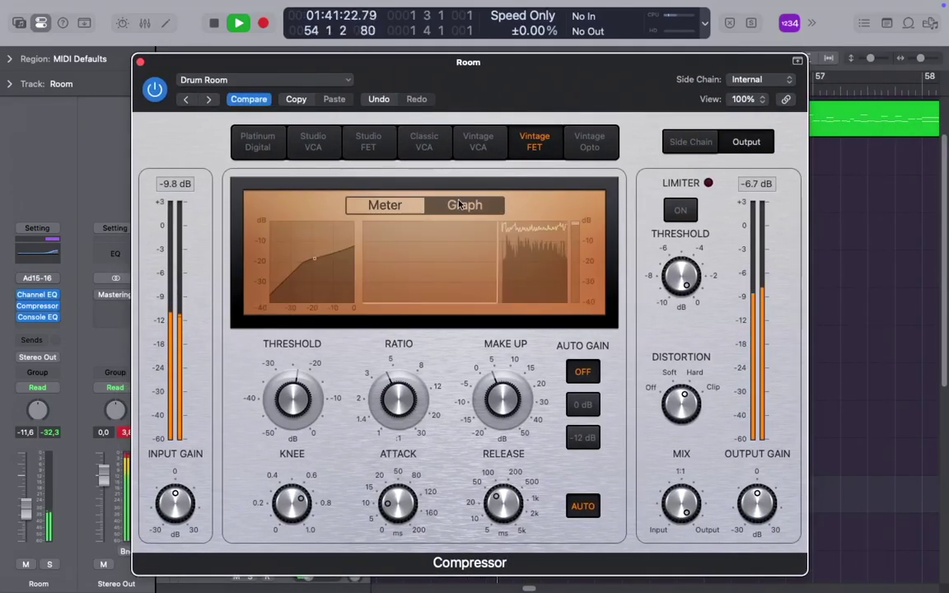
pyautogui.click(140, 62)
# Examine the OH Stereo track's Channel EQ and Compressor settings, switching the Compressor display to Graph
pyautogui.press('Down')
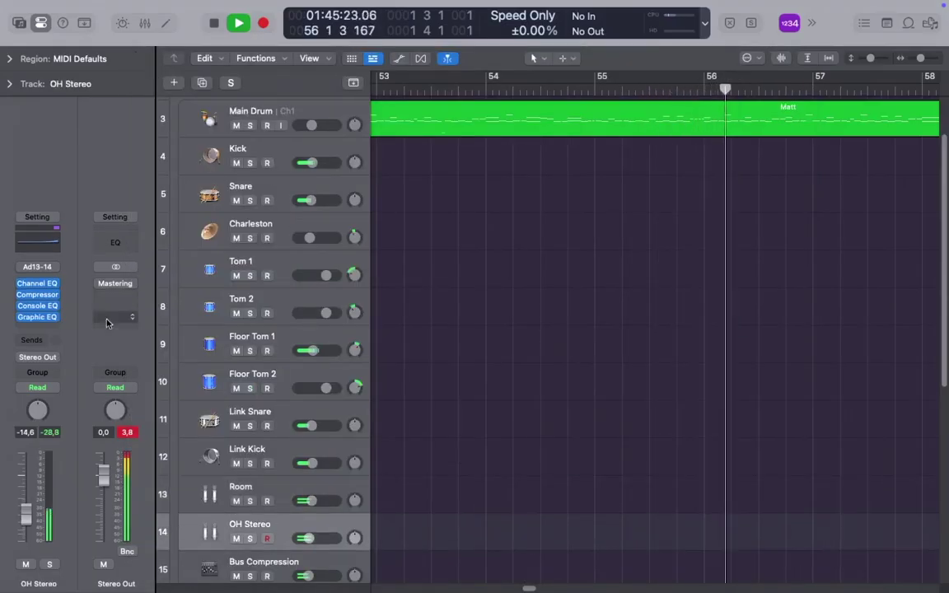
pyautogui.click(47, 253)
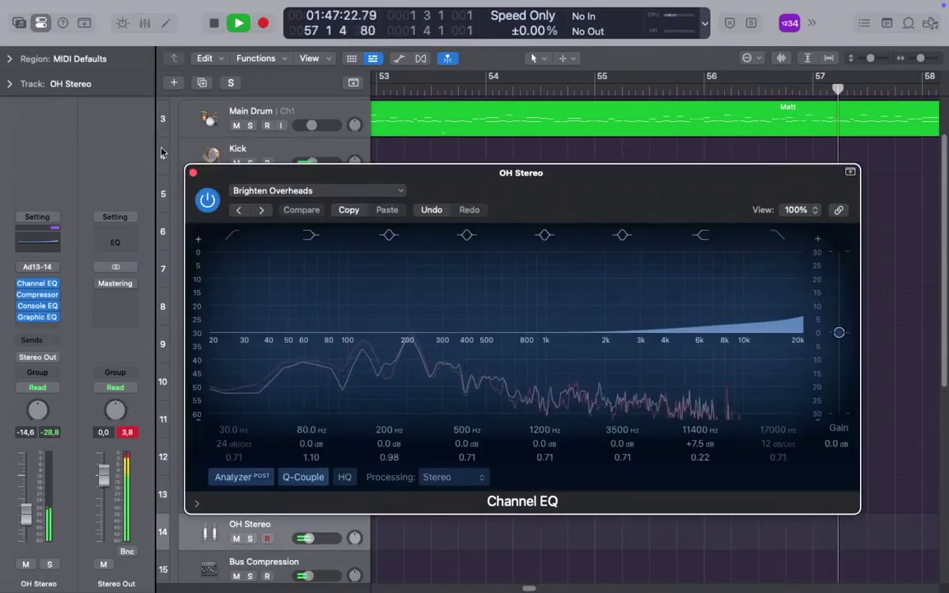
pyautogui.click(193, 173)
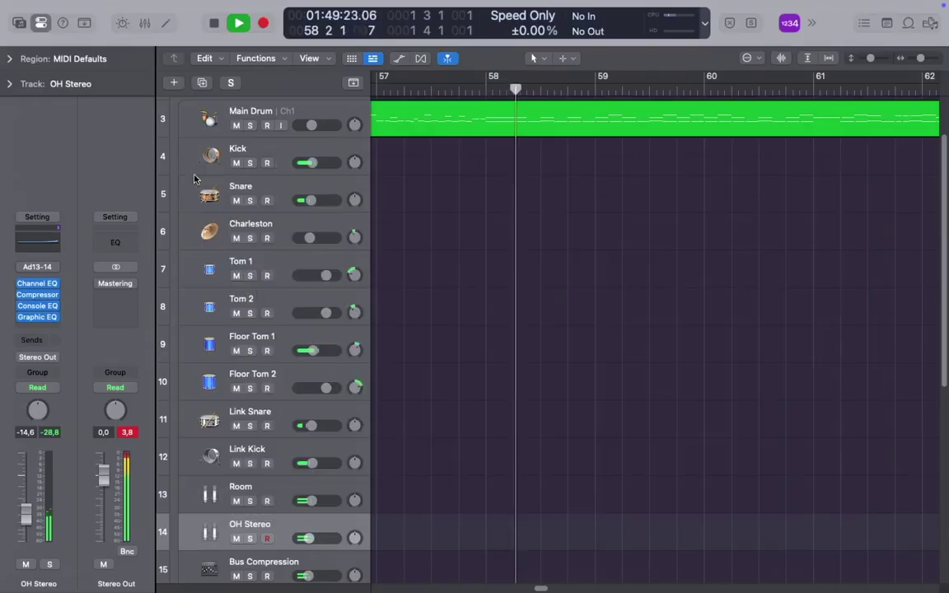
pyautogui.click(37, 294)
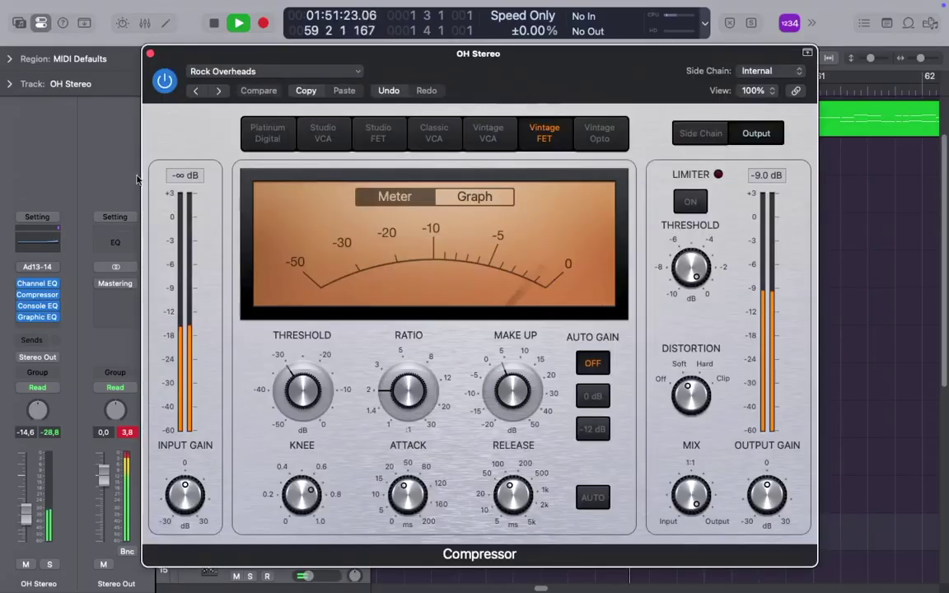
pyautogui.click(483, 196)
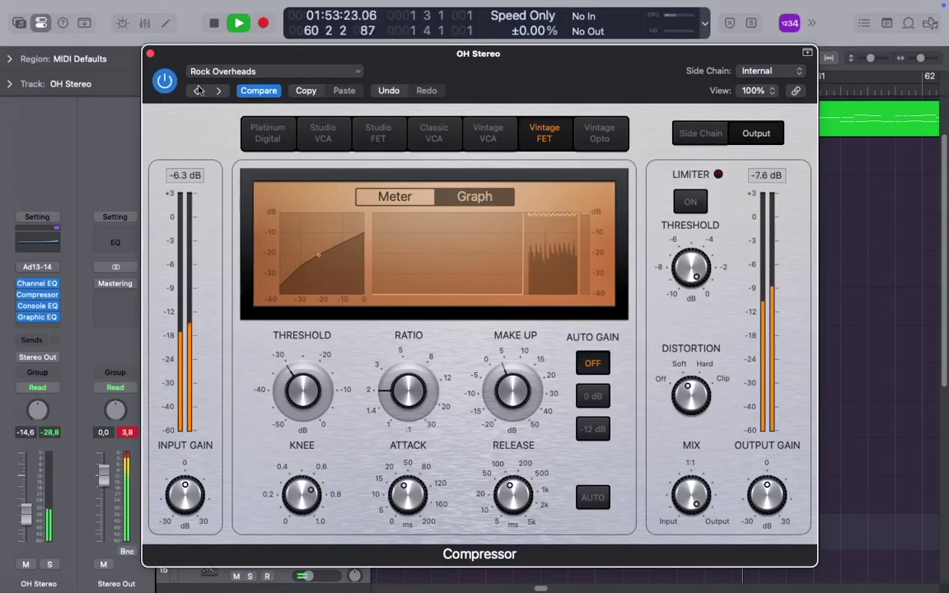
pyautogui.click(150, 55)
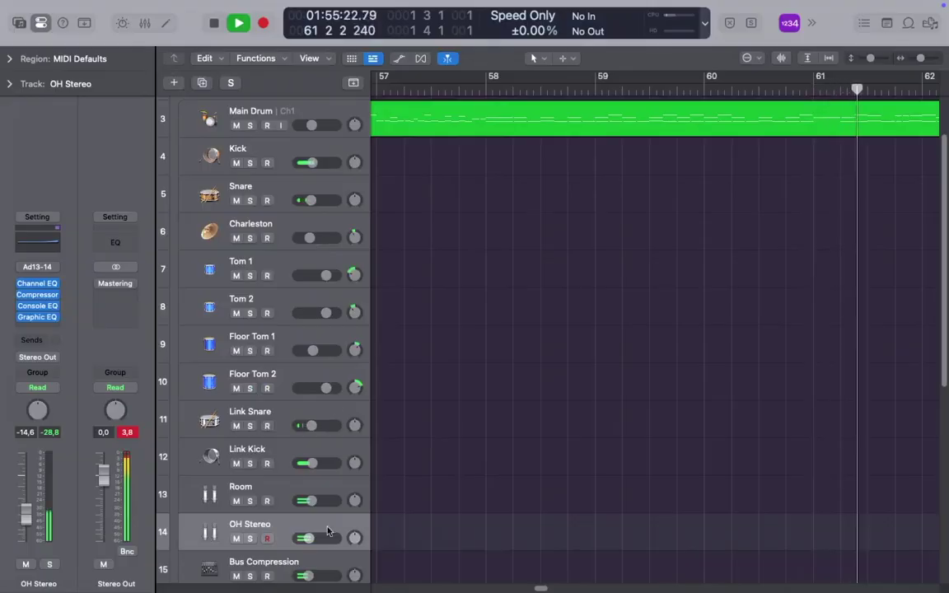
# Examine the Bus Compression track's Channel EQ and Compressor settings, switching the Compressor display to Meter
pyautogui.press('Down')
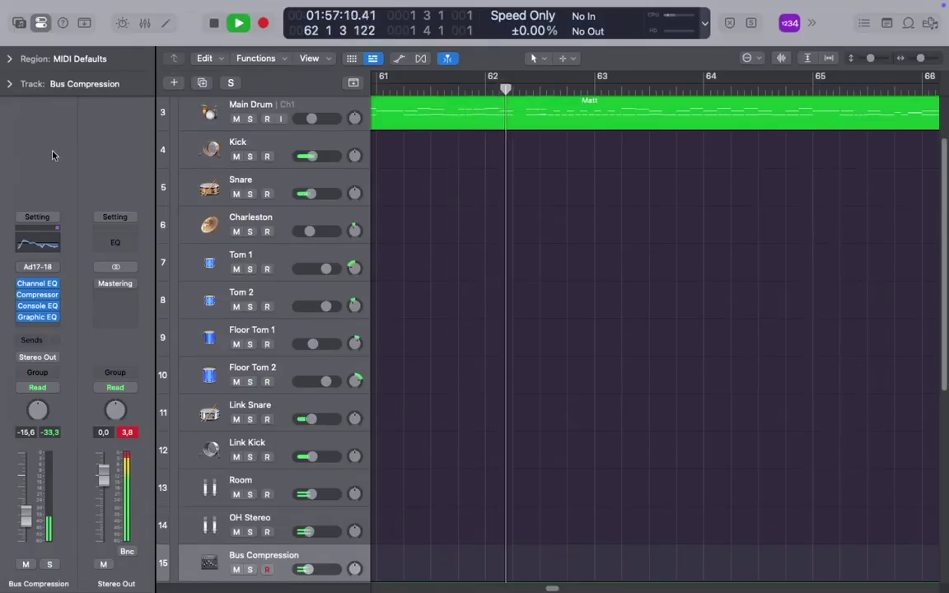
pyautogui.click(37, 243)
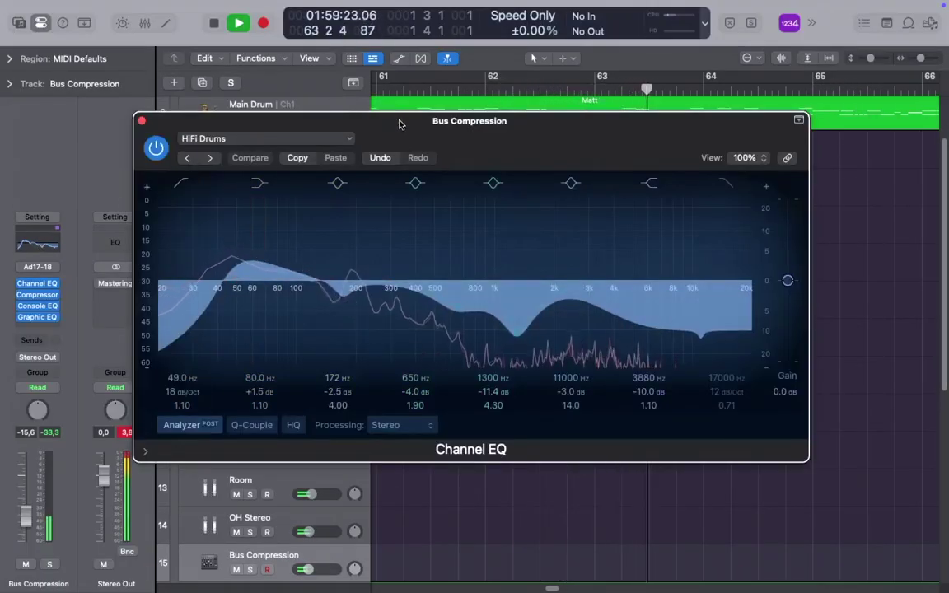
pyautogui.click(141, 121)
pyautogui.click(48, 232)
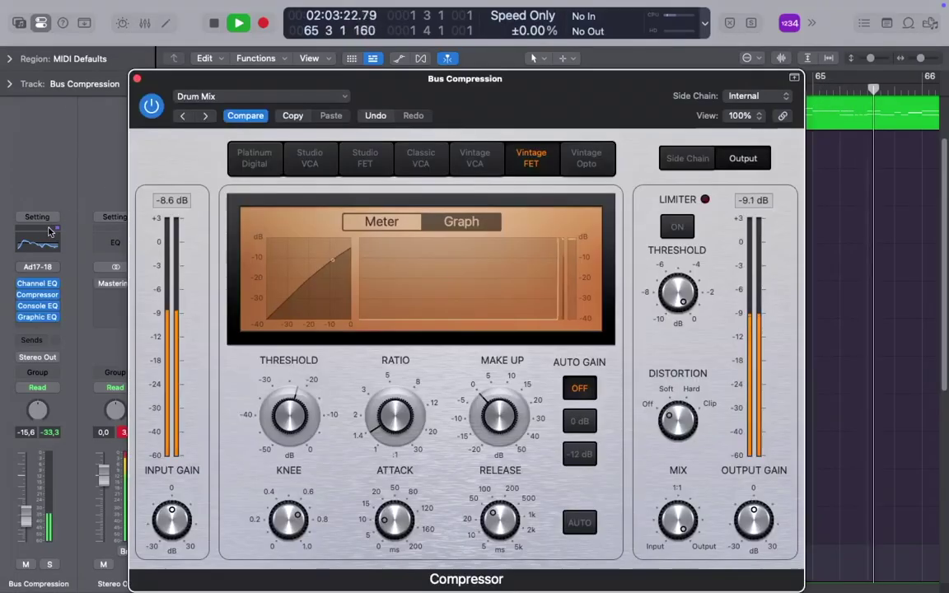
pyautogui.click(380, 223)
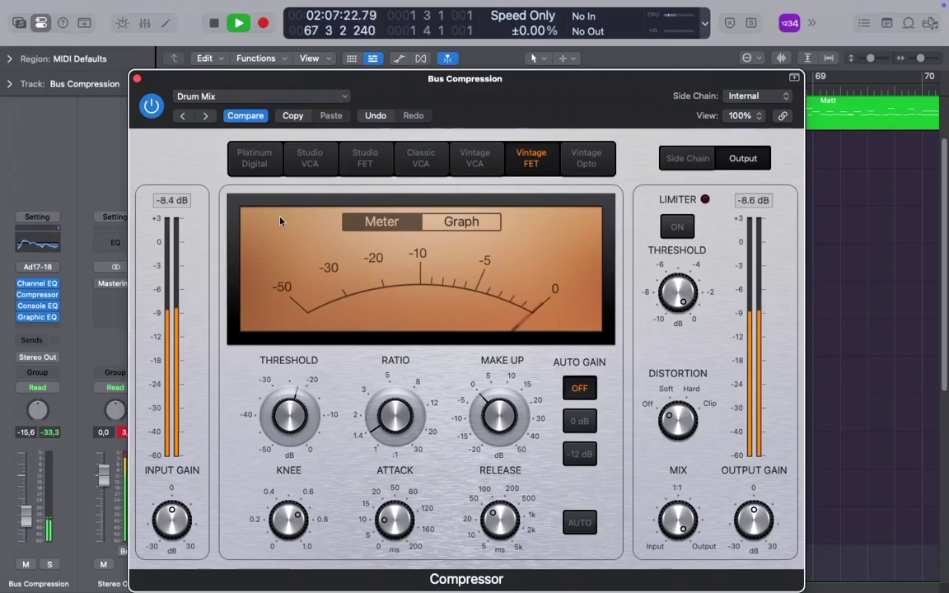
pyautogui.click(137, 78)
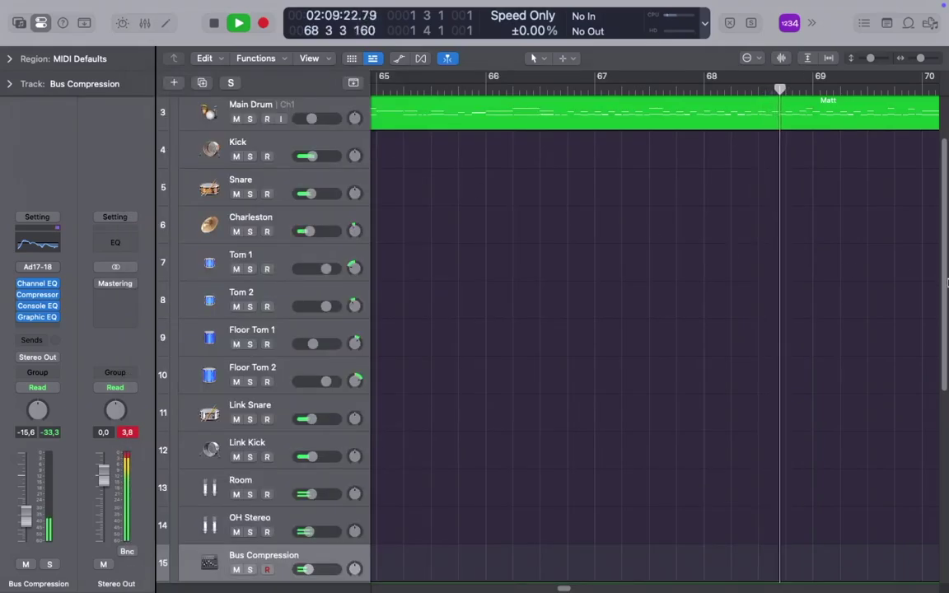
# Examine the Snare Trigger EX track's Channel EQ and the effect slots of the Kick Trigger EX track
pyautogui.scroll(-8, 438, 354)
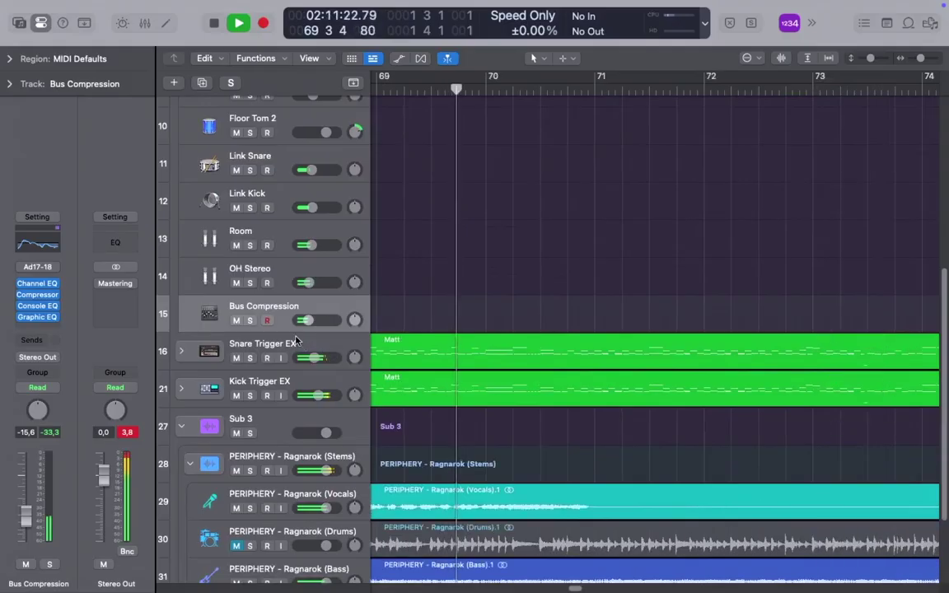
pyautogui.click(297, 341)
pyautogui.click(37, 316)
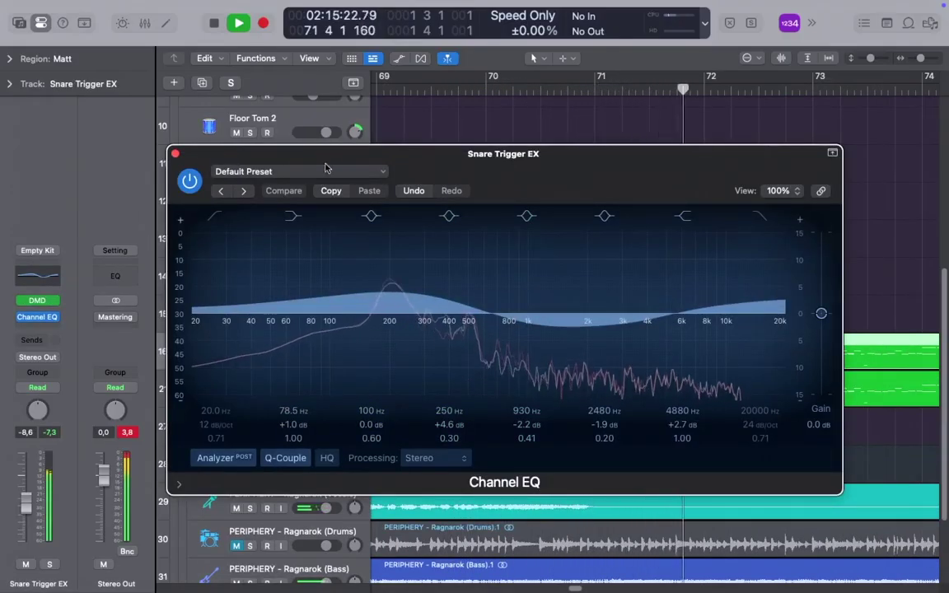
pyautogui.click(175, 154)
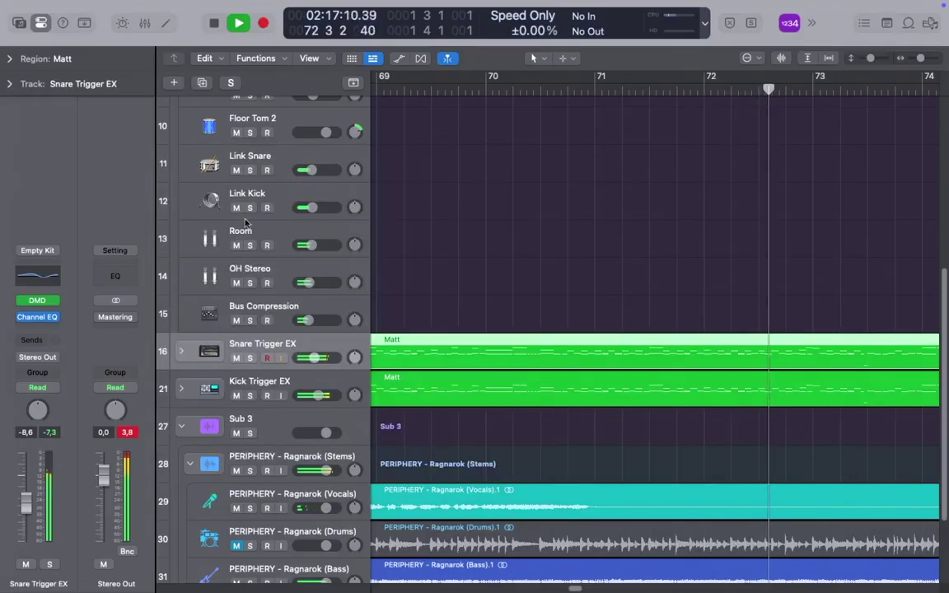
pyautogui.click(291, 390)
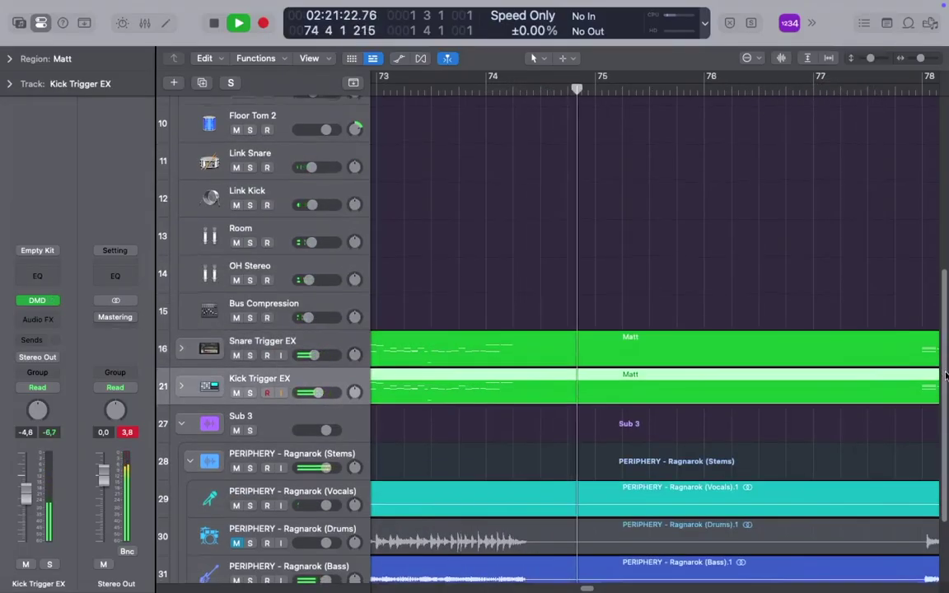
# Solo and unsolo the PERIPHERY - Ragnarok (Stems) track twice to compare the song with and without the programmed drums
pyautogui.moveTo(942, 375); pyautogui.dragTo(943, 437)
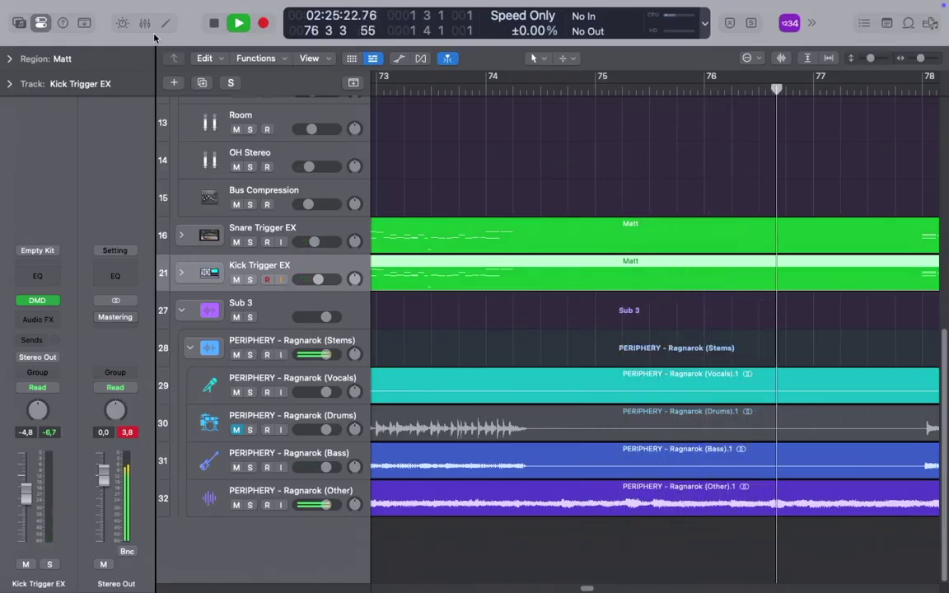
pyautogui.click(250, 355)
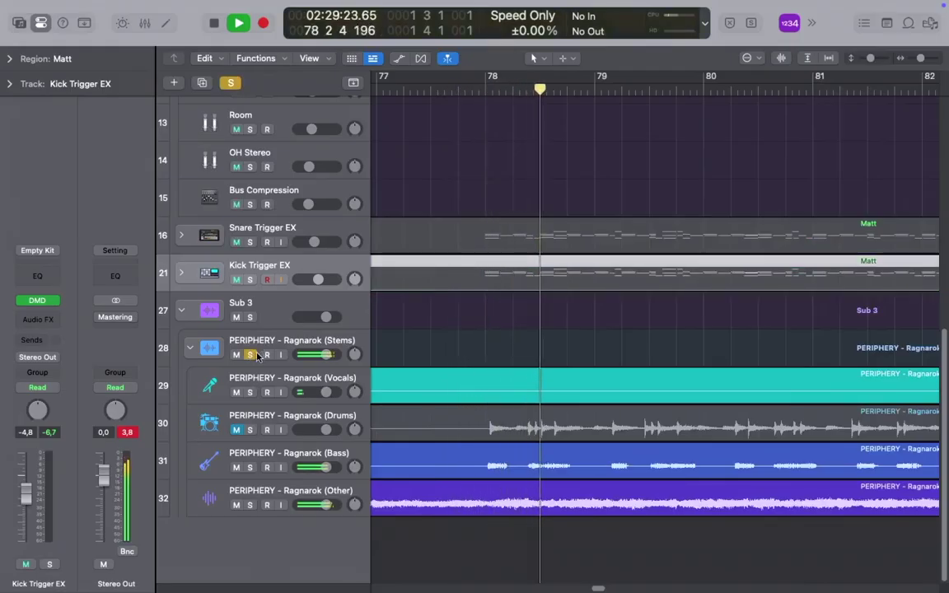
pyautogui.click(252, 355)
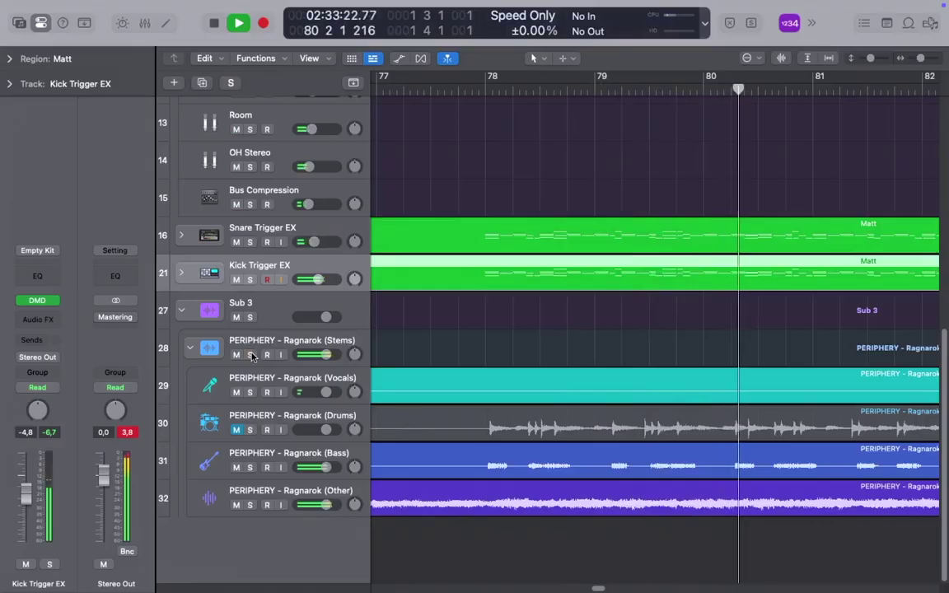
pyautogui.click(251, 355)
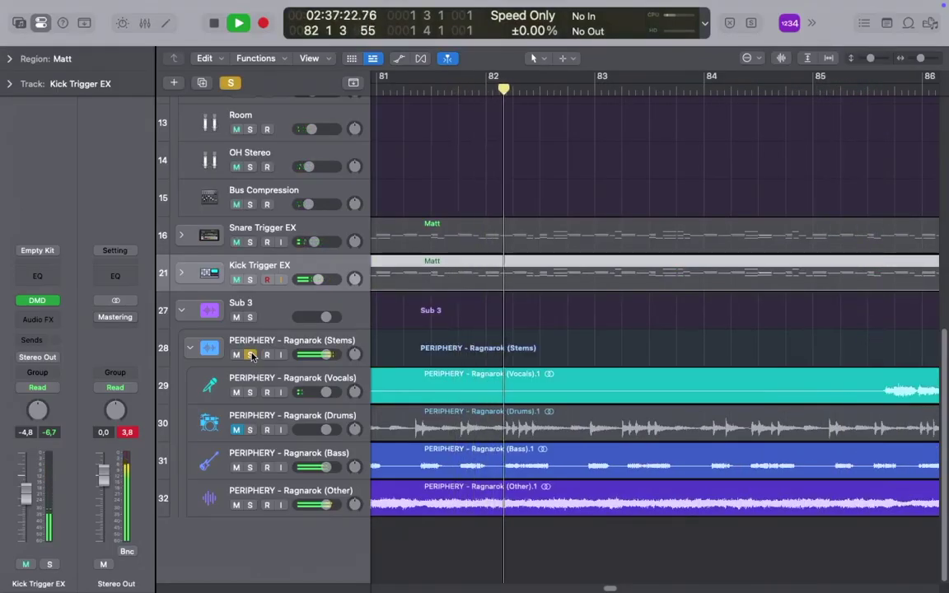
pyautogui.click(251, 355)
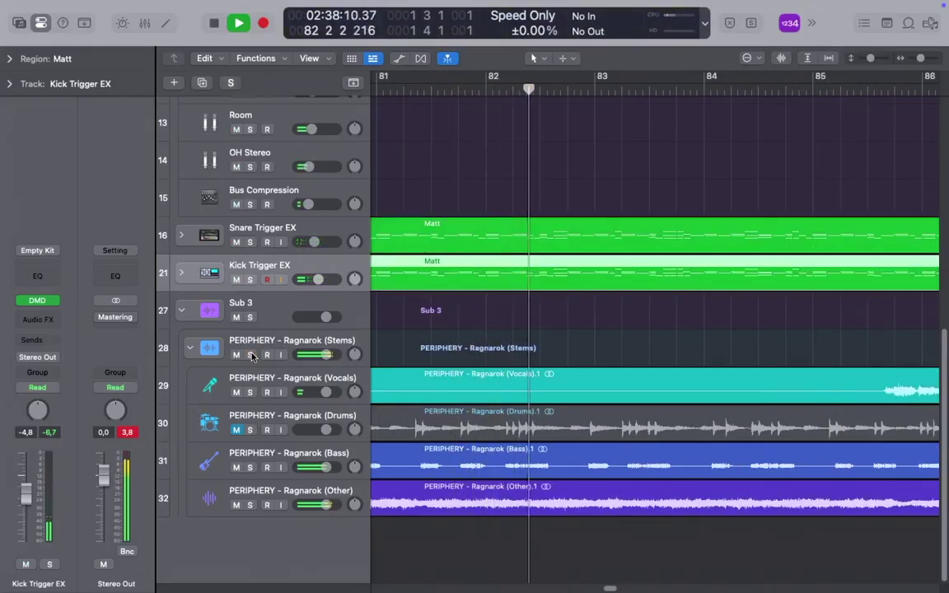
# Show the mixer and examine the Vintage Console EQ settings on the Aux 22 channel
pyautogui.click(145, 23)
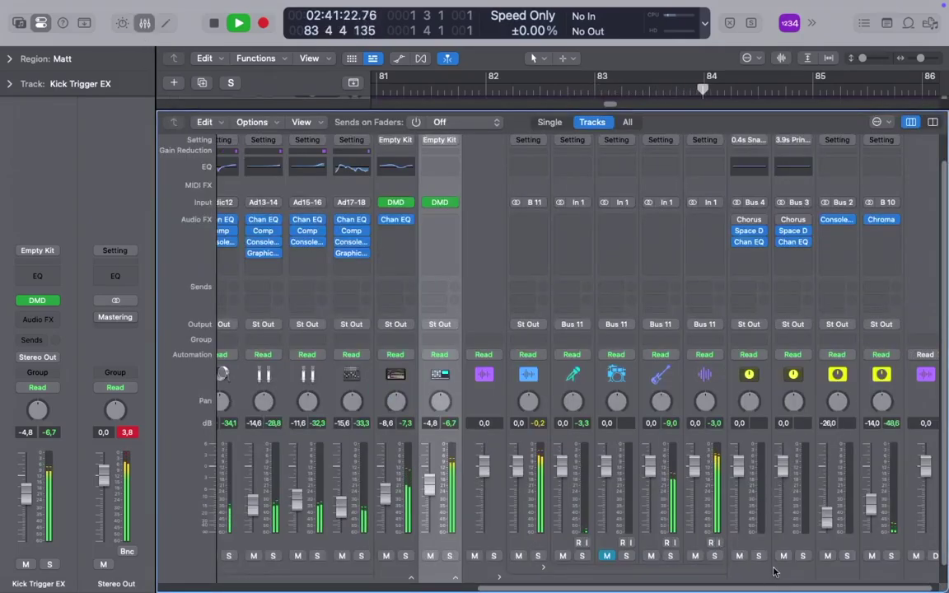
pyautogui.click(840, 188)
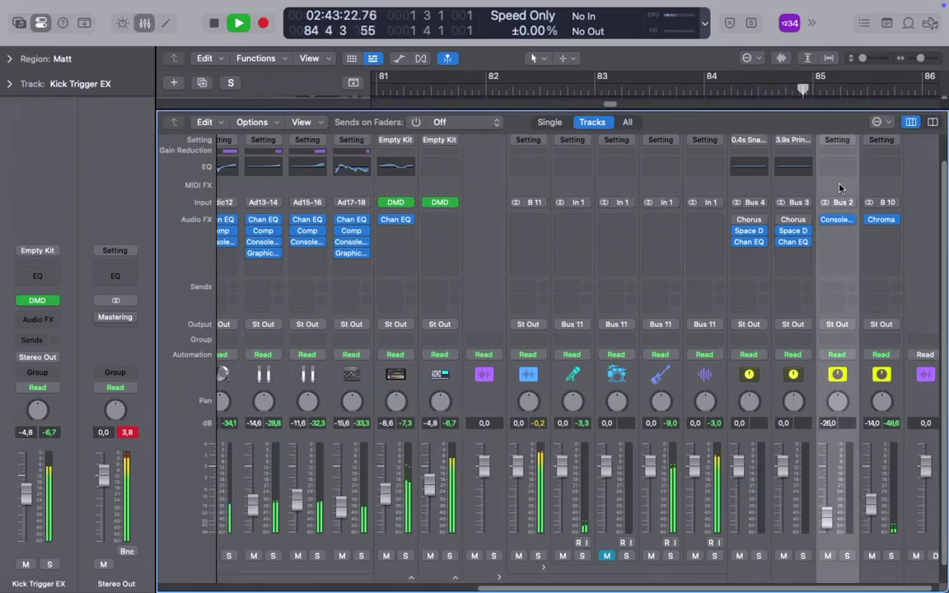
pyautogui.click(838, 221)
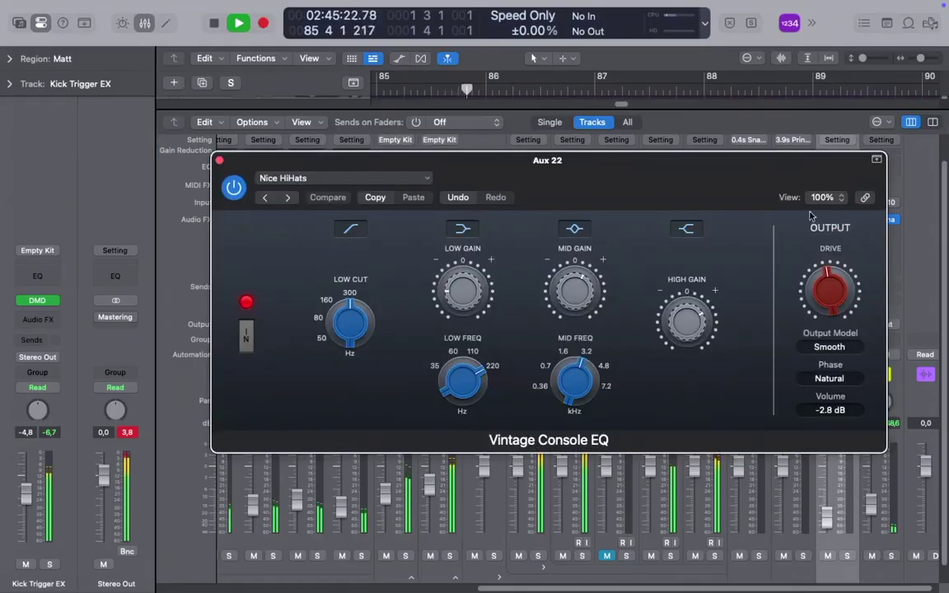
pyautogui.click(220, 160)
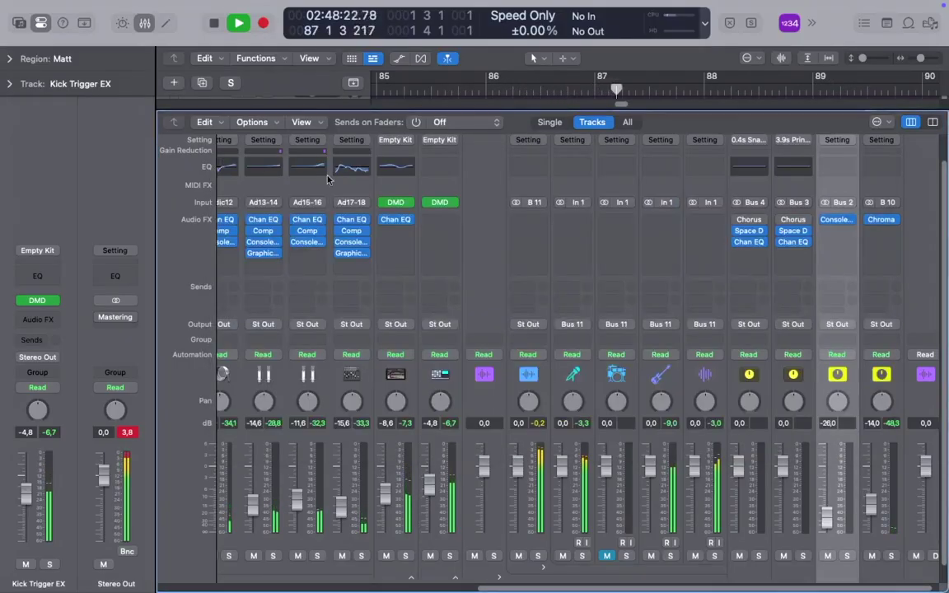
# Add a Channel EQ with the Default Preset to the Aux 23 channel and close its window
pyautogui.click(896, 172)
pyautogui.moveTo(890, 182); pyautogui.dragTo(786, 196)
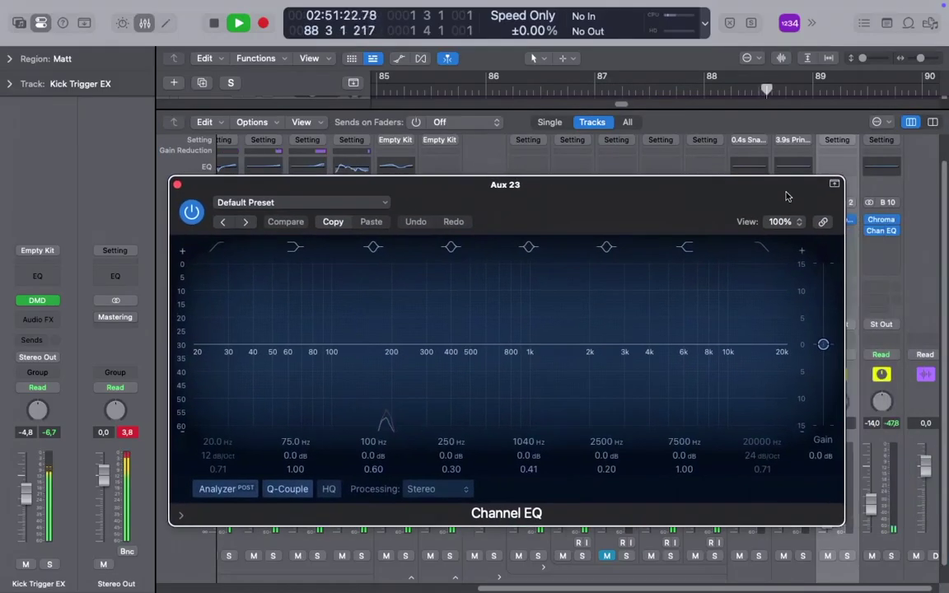
pyautogui.click(178, 185)
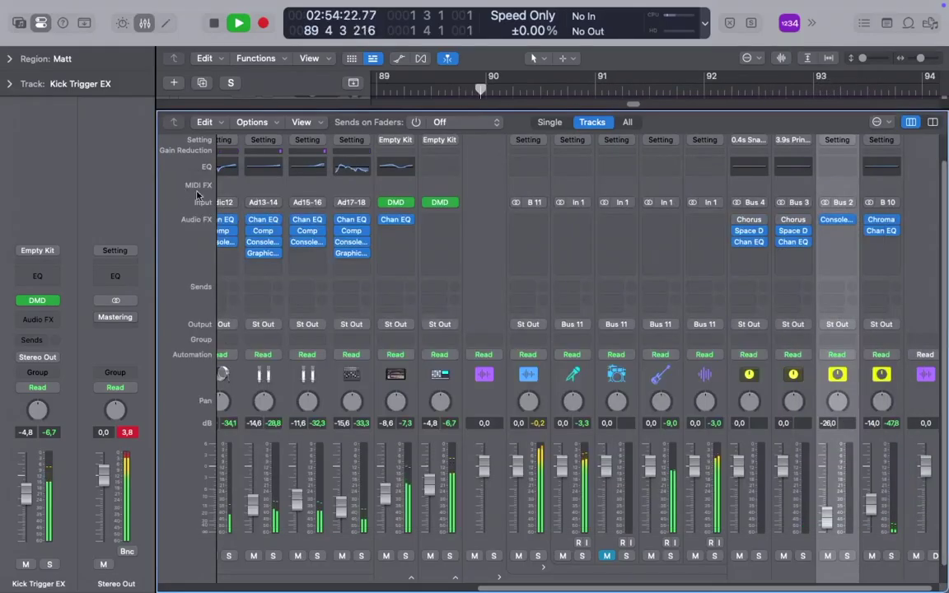
# Examine the ChromaVerb and Channel EQ settings on the Aux 23 channel and look over the mixer's channel strips
pyautogui.click(882, 221)
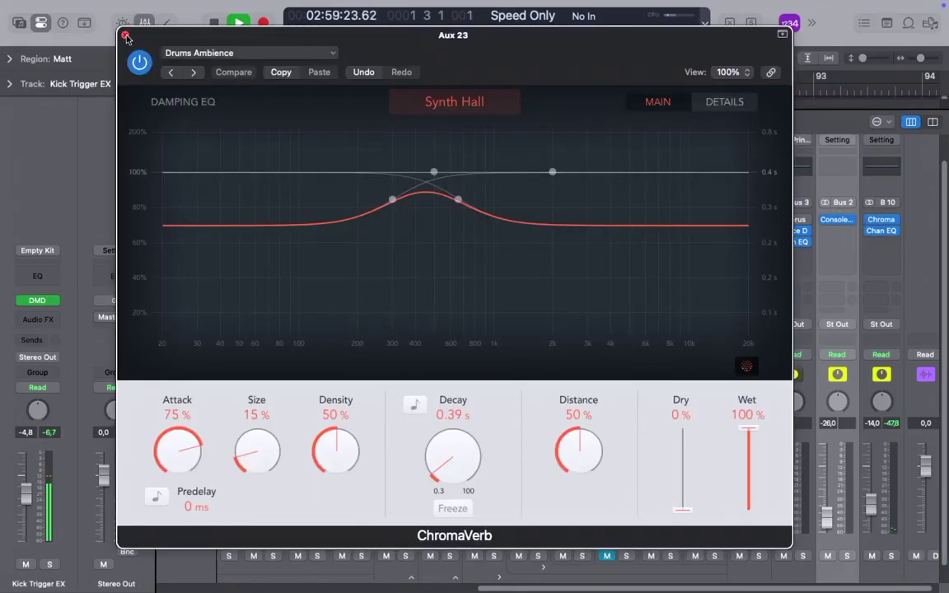
pyautogui.click(126, 37)
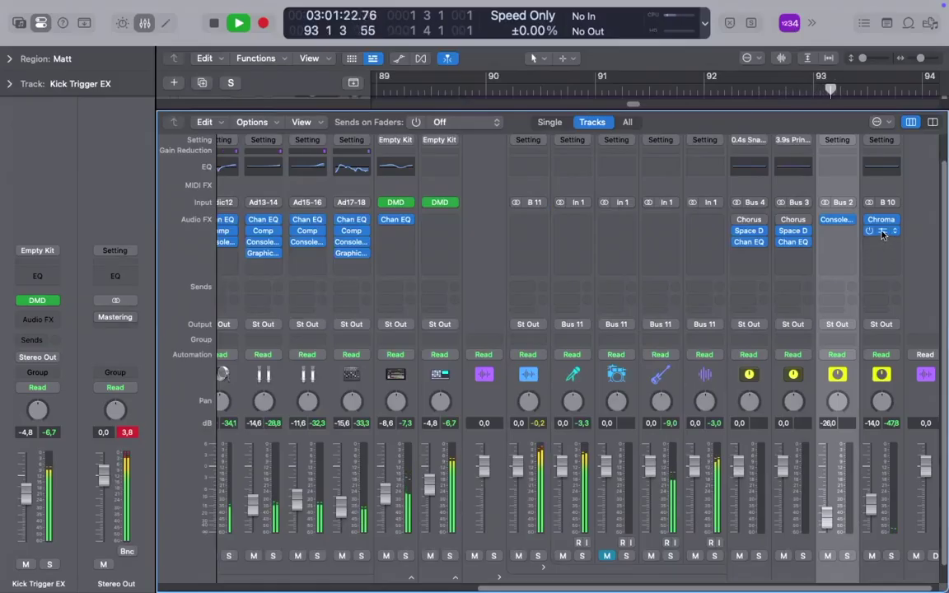
pyautogui.click(881, 231)
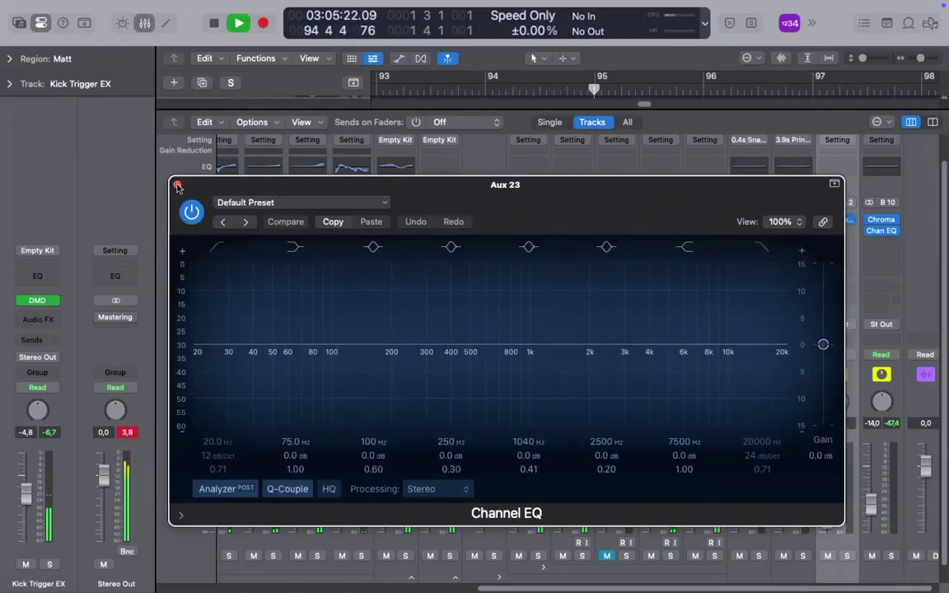
pyautogui.click(177, 186)
pyautogui.scroll(2, 939, 317)
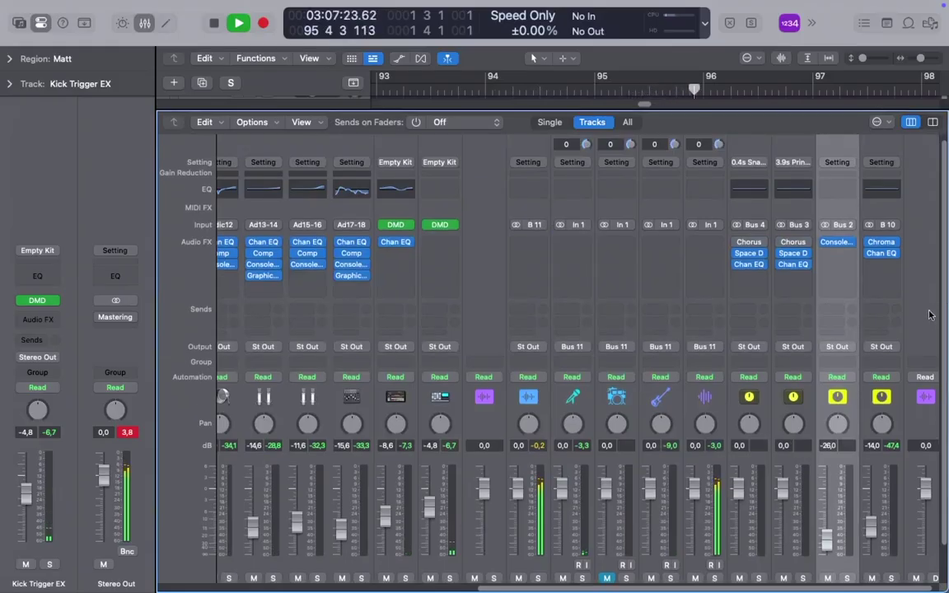
pyautogui.scroll(-3, 922, 346)
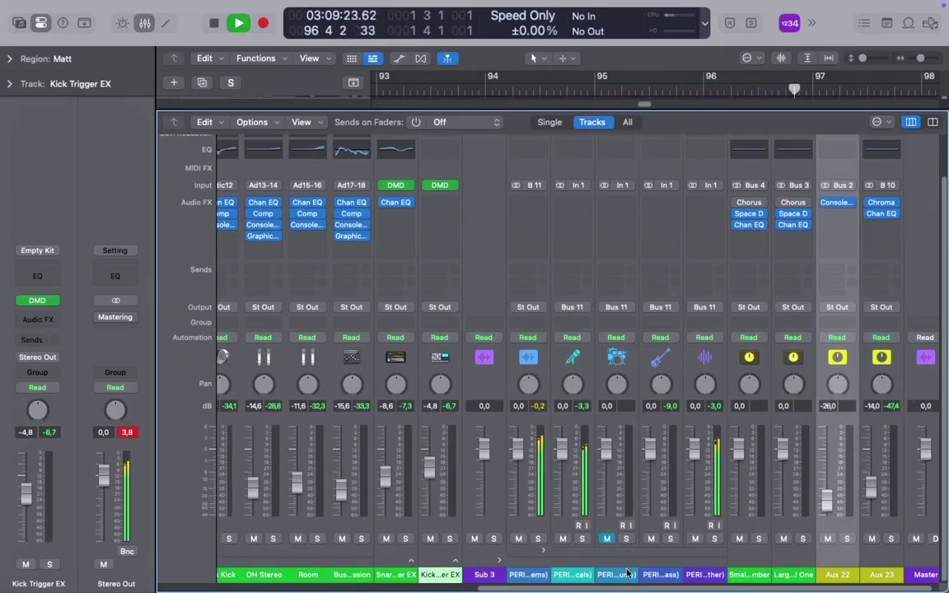
# Open Addictive Drums 2 from the Main Drum channel and examine the kit overview and the edit settings of the snare and kick
pyautogui.moveTo(629, 590); pyautogui.dragTo(407, 563)
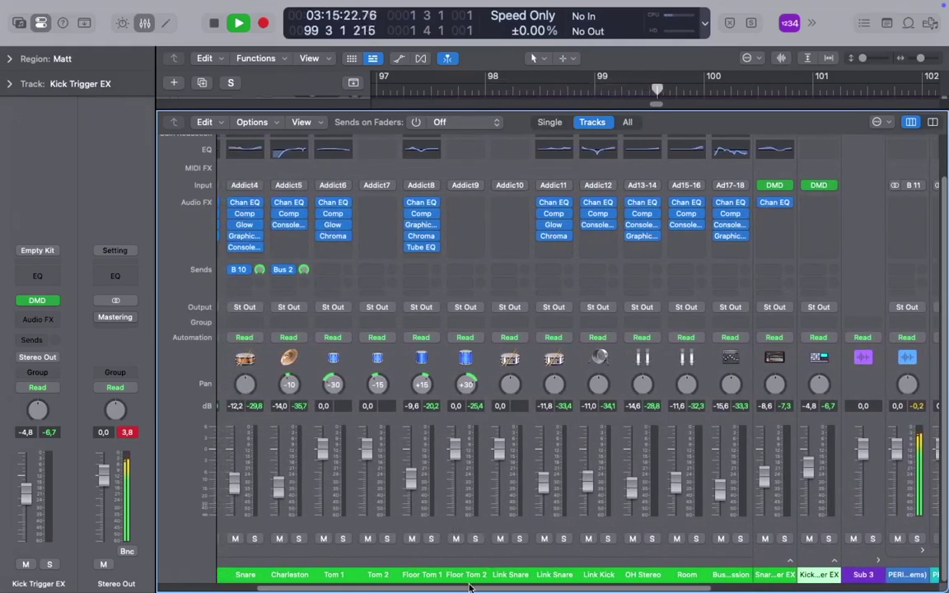
pyautogui.moveTo(458, 587); pyautogui.dragTo(392, 458)
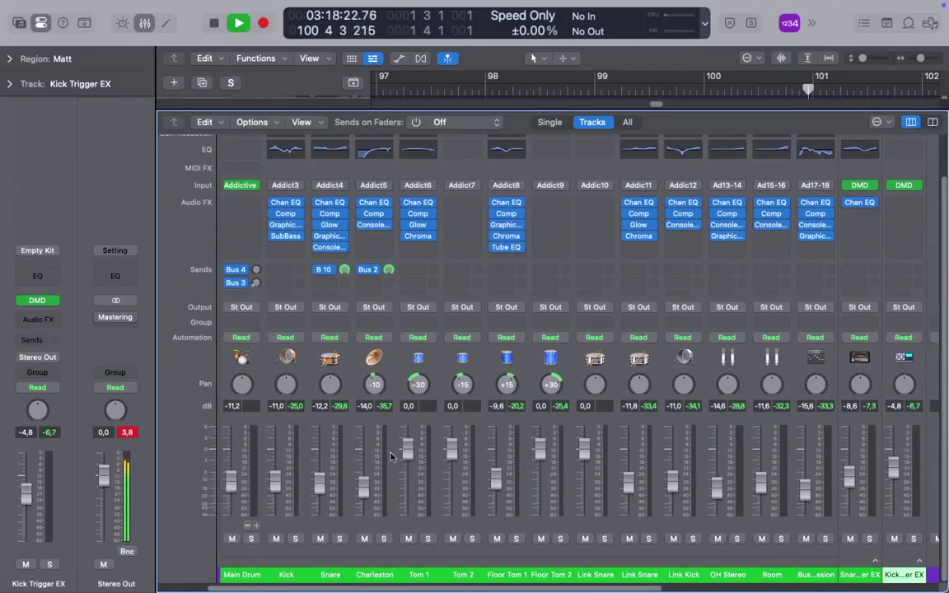
pyautogui.click(241, 187)
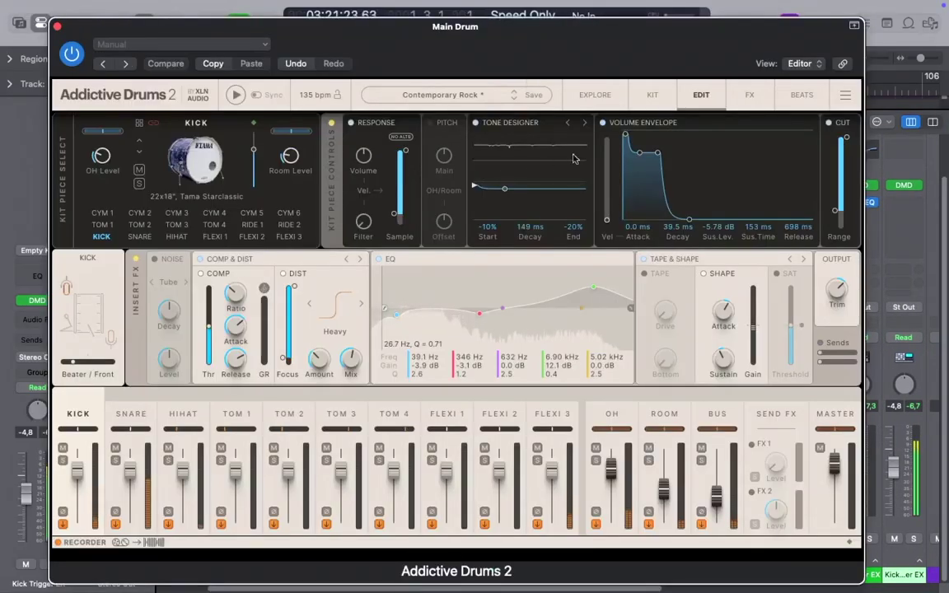
pyautogui.click(653, 97)
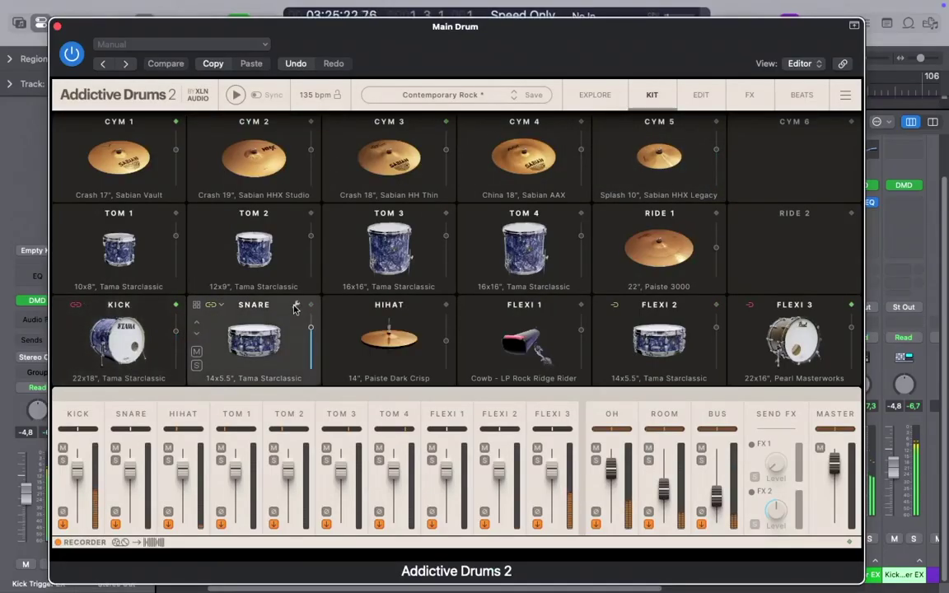
pyautogui.click(296, 306)
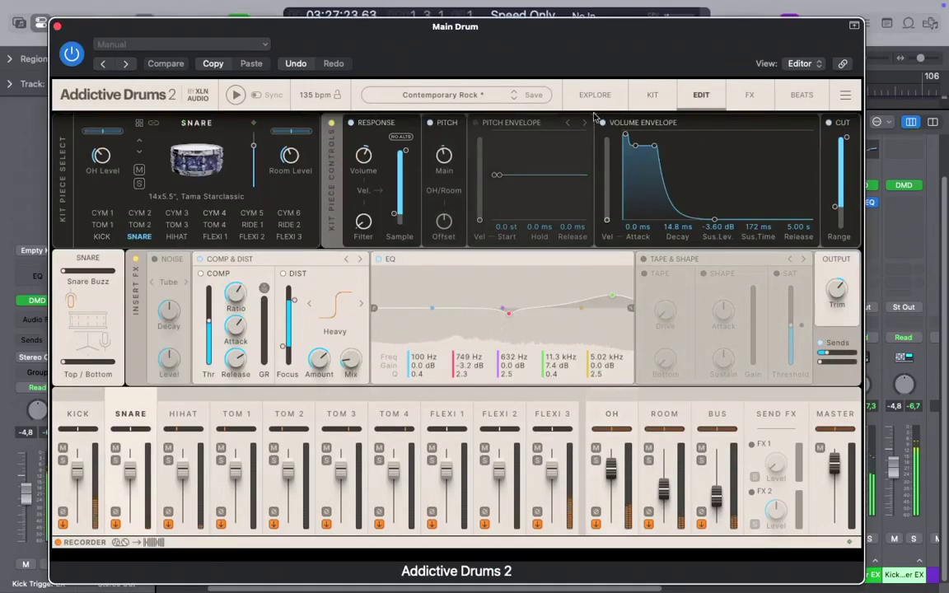
pyautogui.click(652, 95)
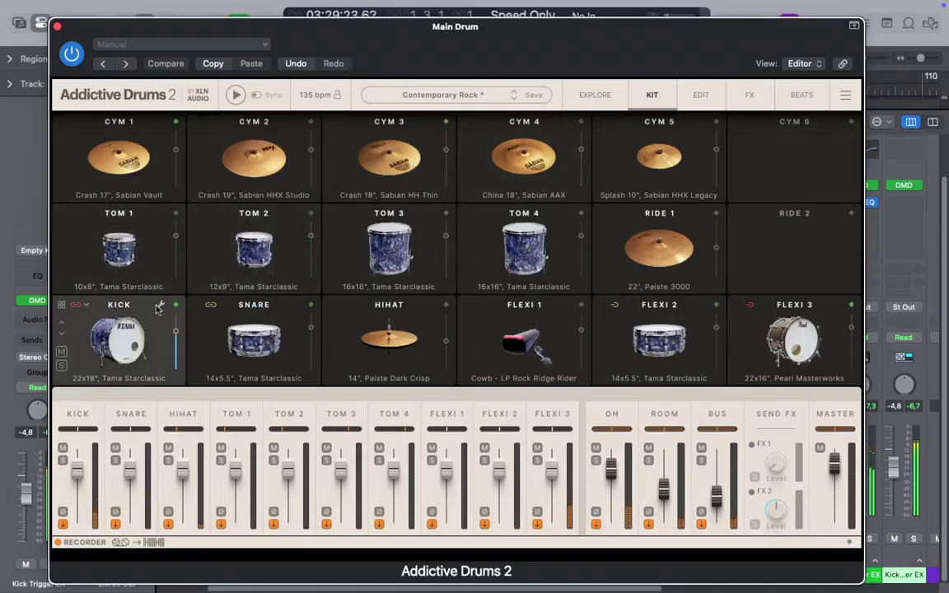
pyautogui.click(159, 306)
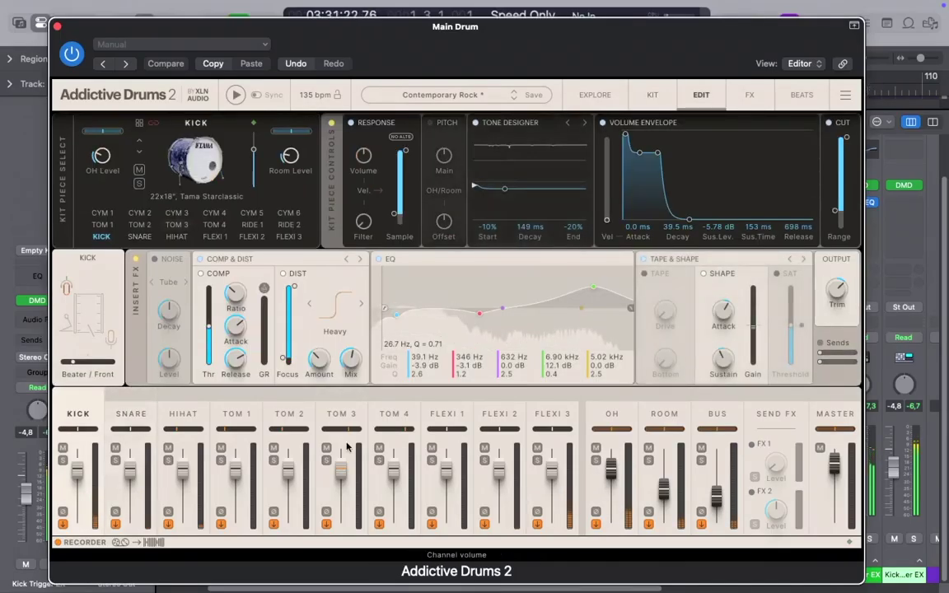
# Examine the Flexi 2 and Flexi 3 edit settings, return to the kit overview and close the Addictive Drums 2 window
pyautogui.click(653, 95)
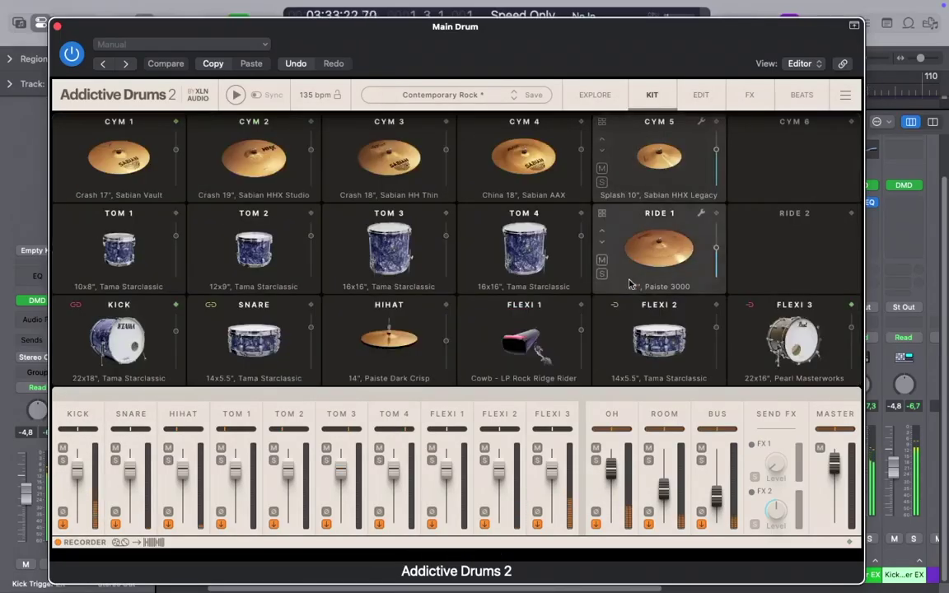
pyautogui.click(699, 304)
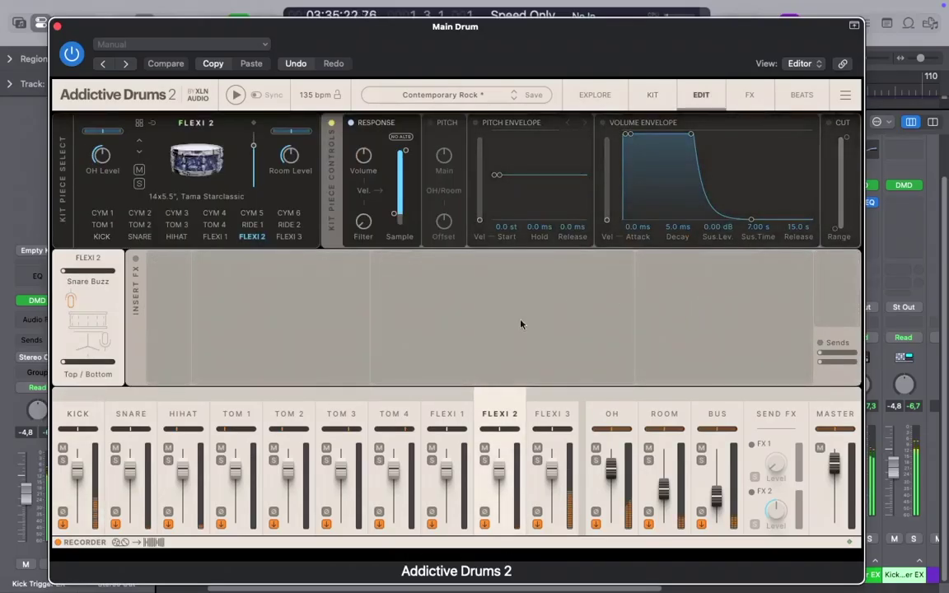
pyautogui.click(653, 95)
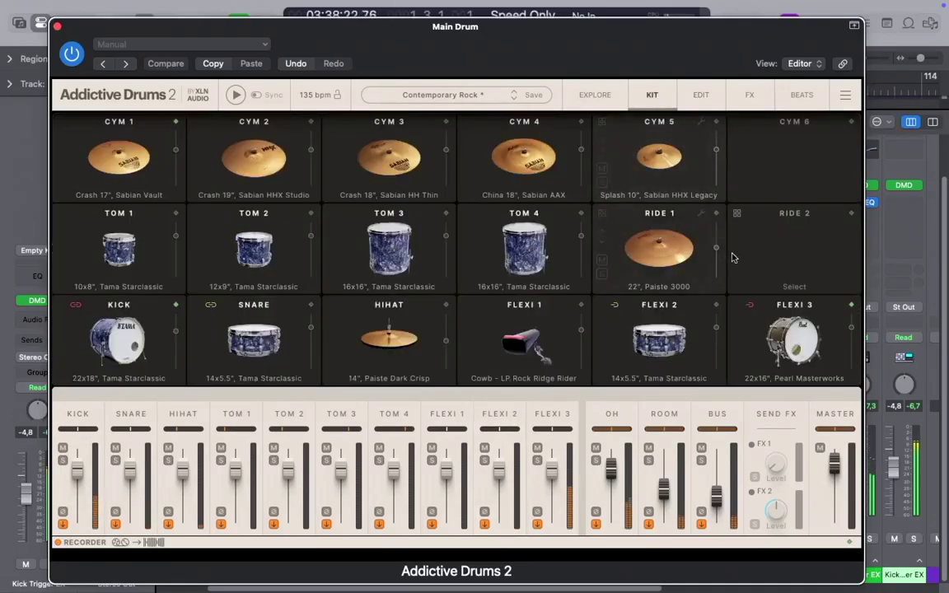
pyautogui.click(835, 305)
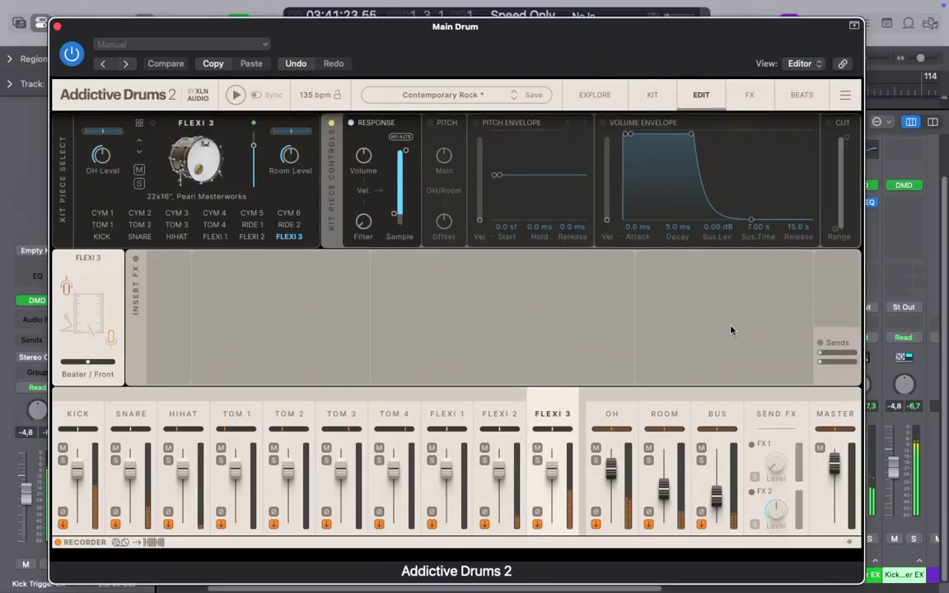
pyautogui.click(663, 96)
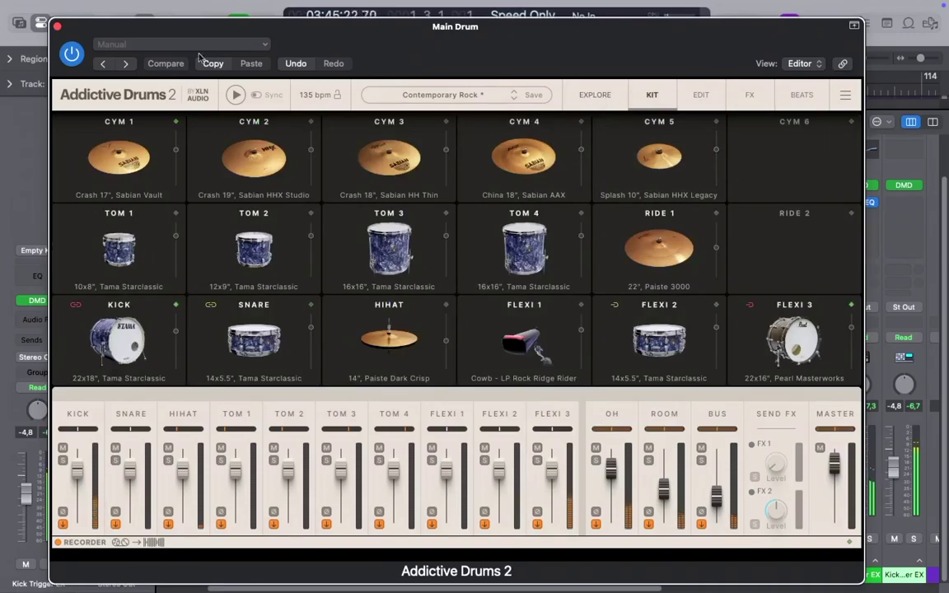
pyautogui.click(57, 27)
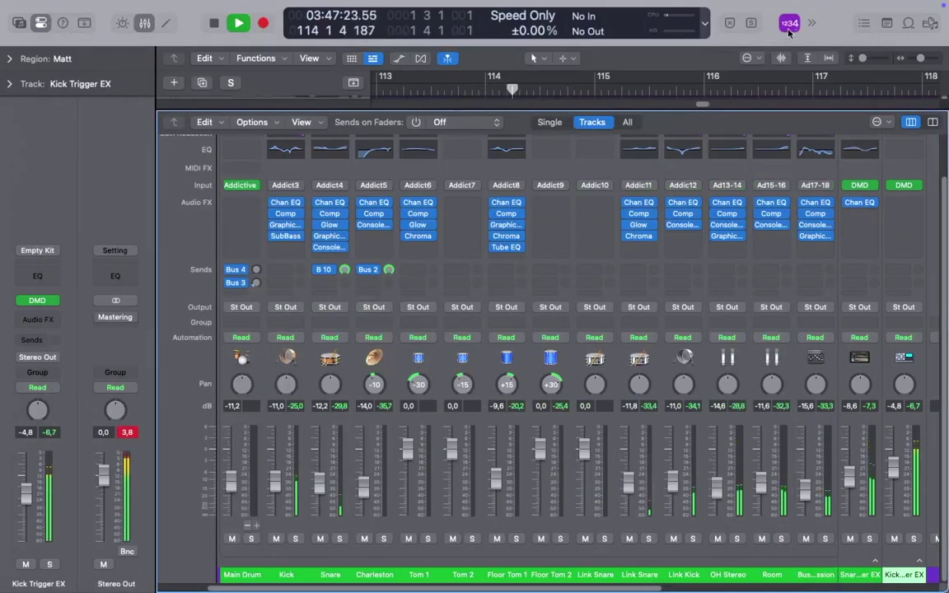
# Hide the mixer and solo and unsolo the PERIPHERY - Ragnarok (Stems) track twice to compare the song without and with the programmed drums
pyautogui.click(143, 25)
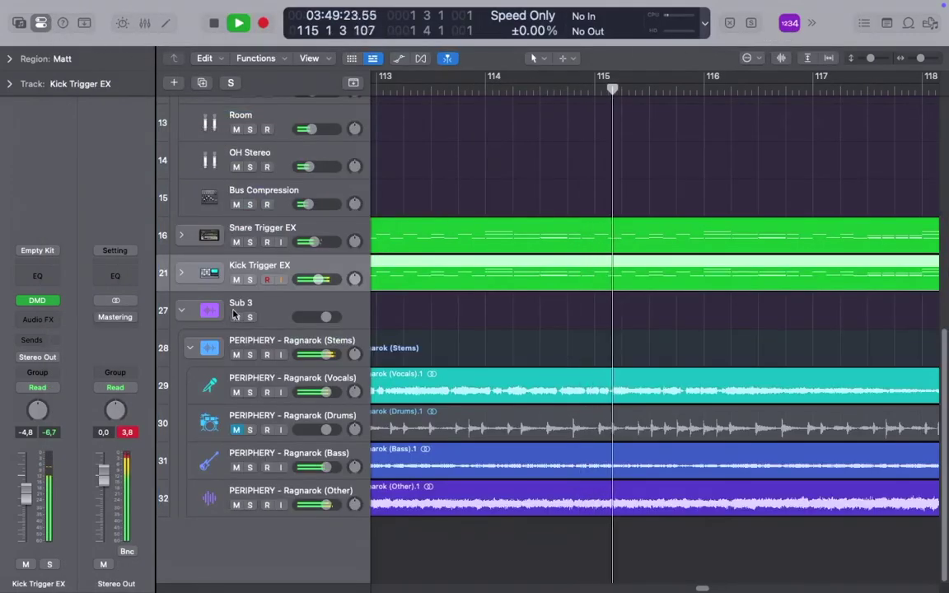
pyautogui.click(250, 355)
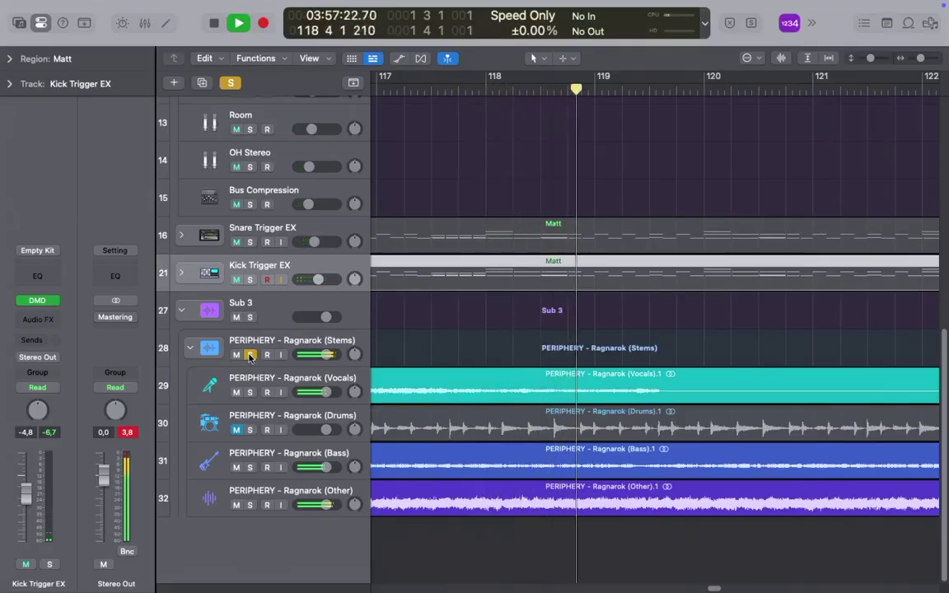
pyautogui.click(249, 354)
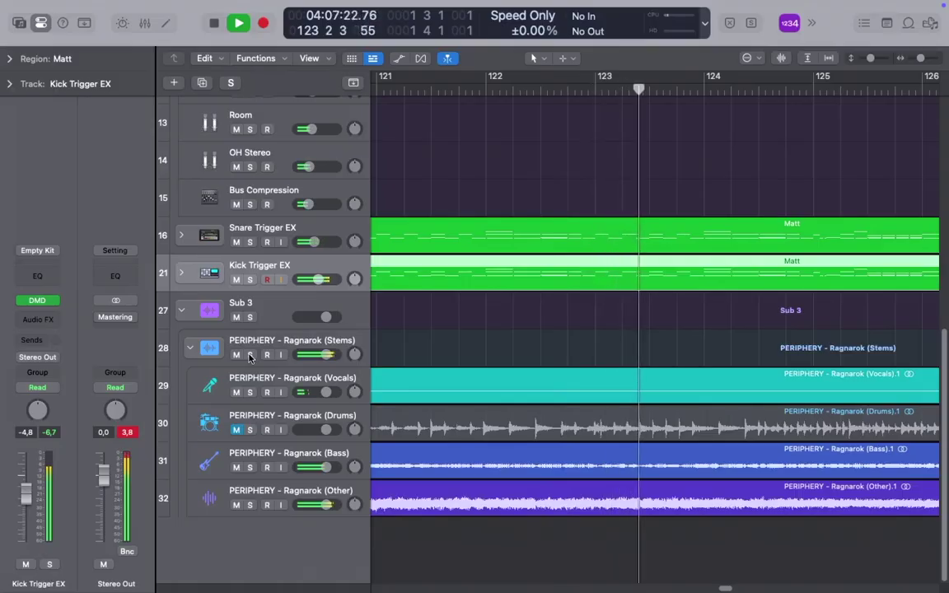
pyautogui.click(250, 355)
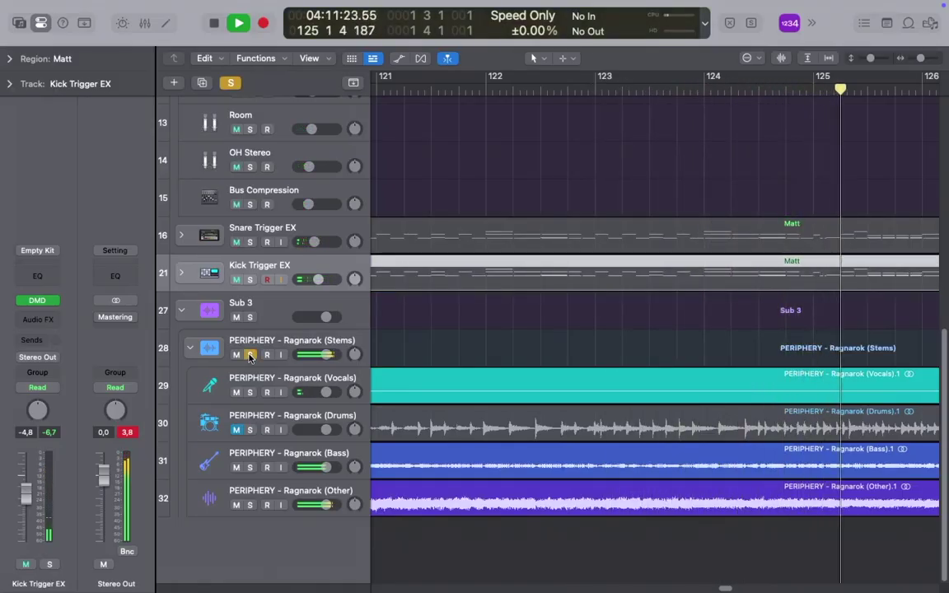
pyautogui.click(251, 355)
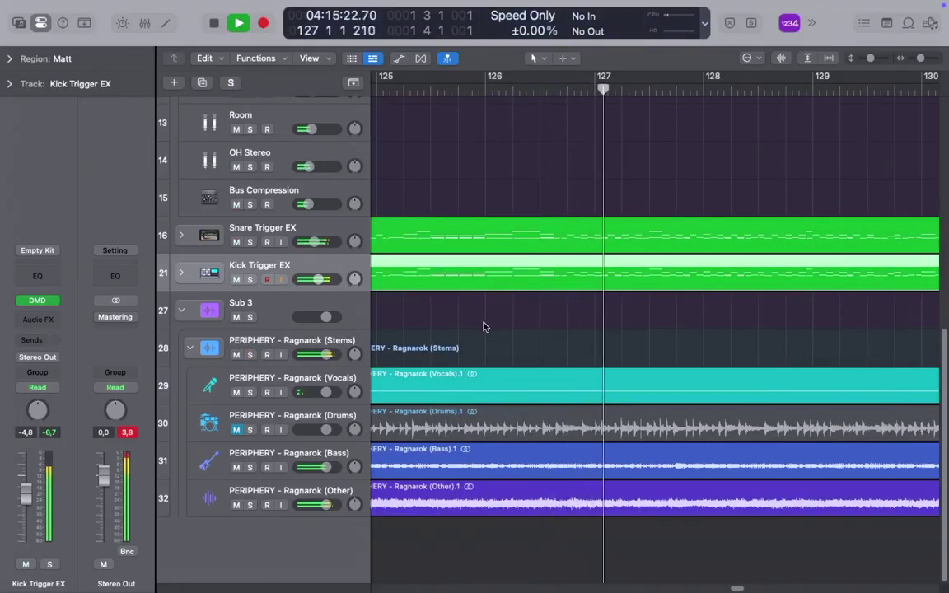
pyautogui.moveTo(947, 354); pyautogui.dragTo(946, 157)
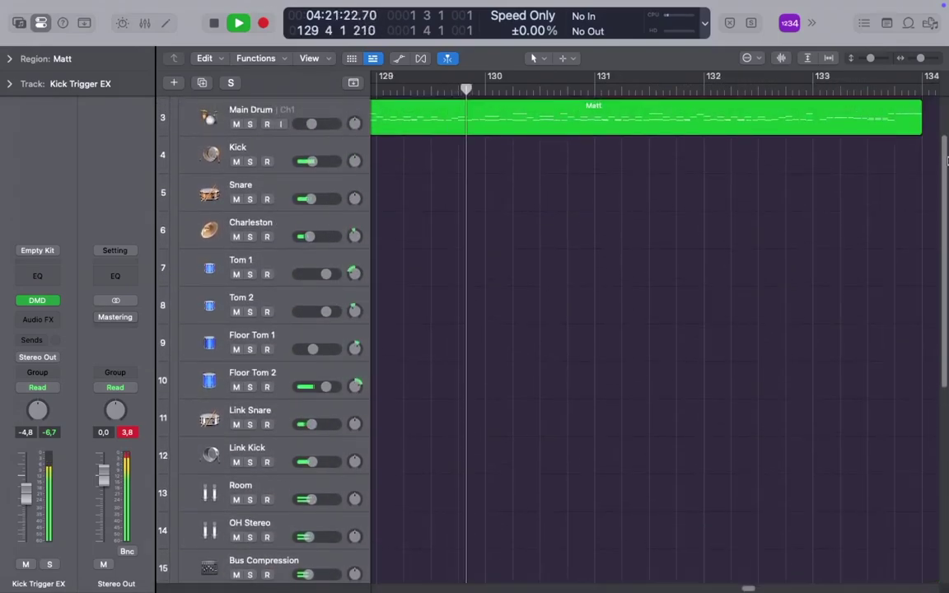